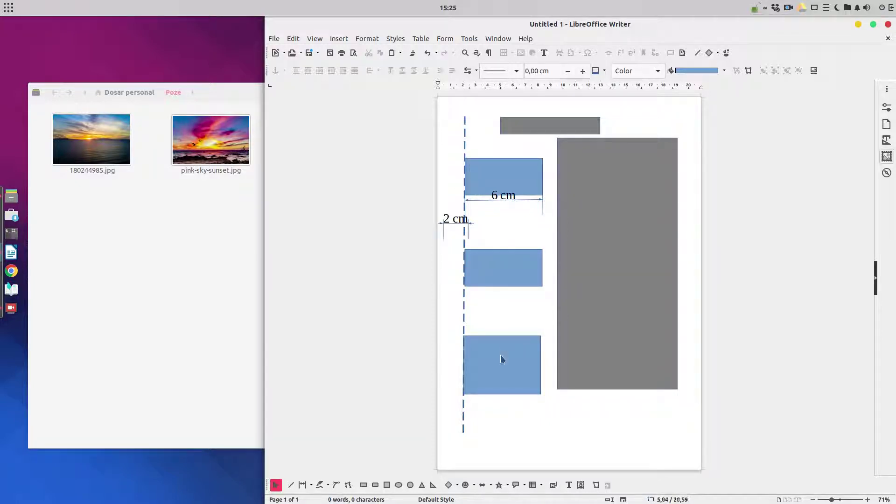
Step: Glance at the sunset photos folder, then save the Writer sketch as proposal.odt and close it
left_click(223, 92)
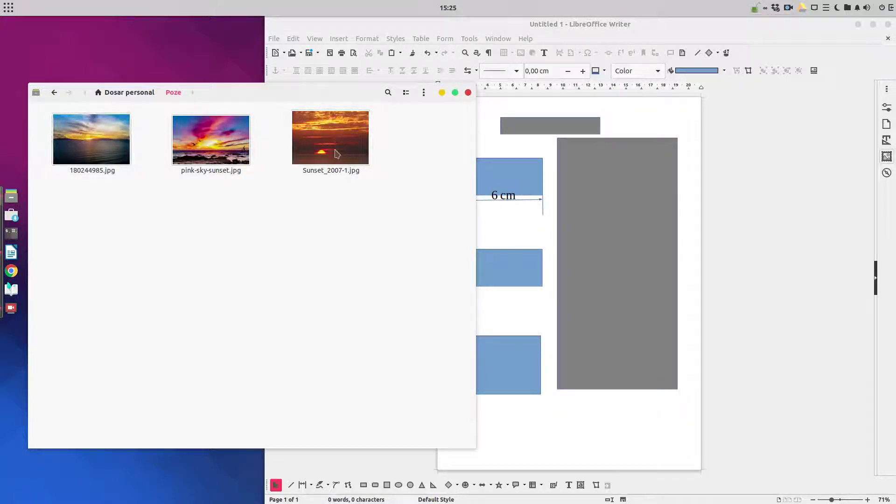
left_click(510, 151)
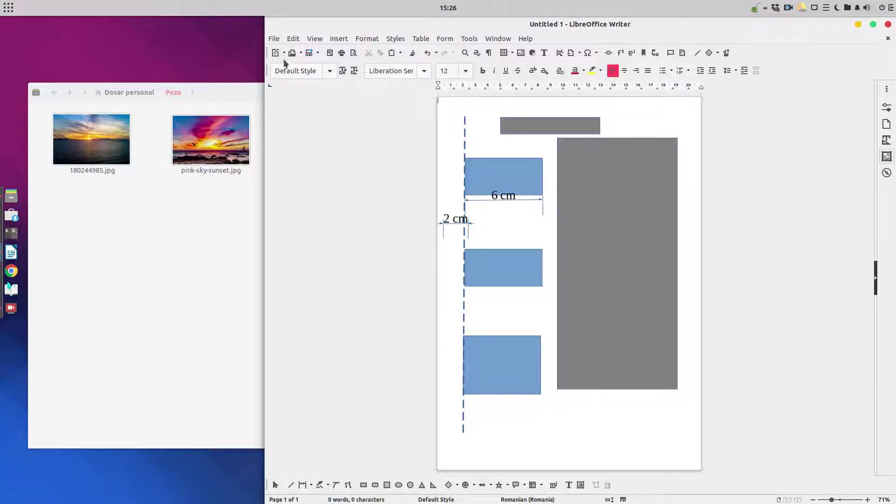
key("ctrl+s")
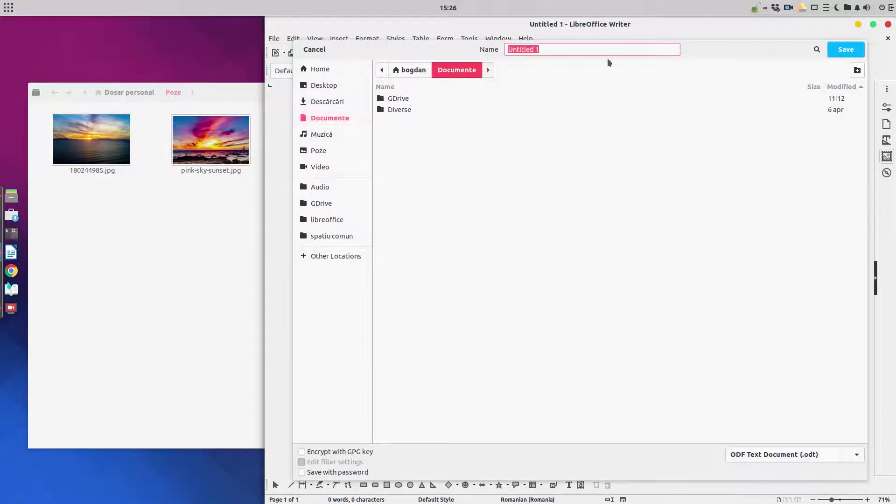
type("proposal")
left_click(845, 49)
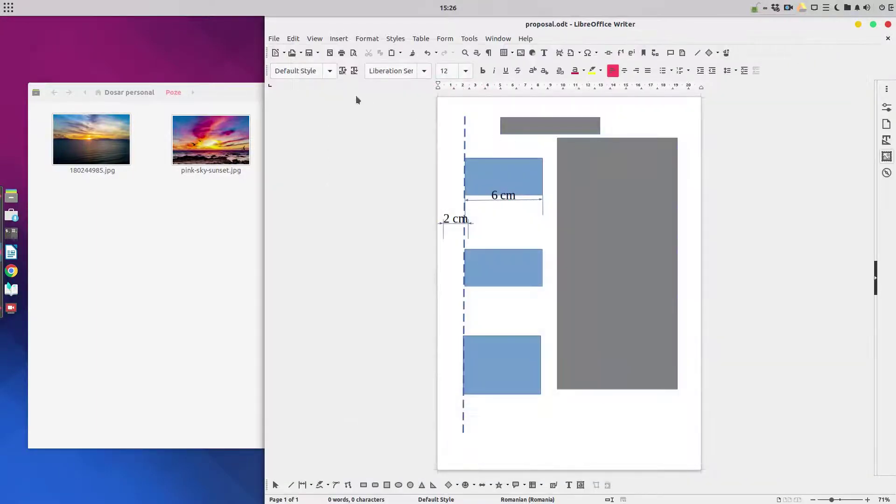
left_click(888, 38)
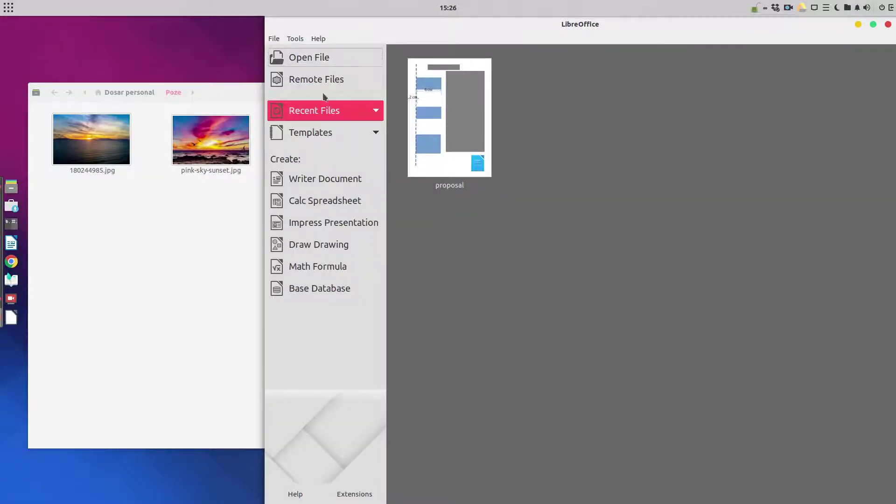
Step: Create a new Writer document and confirm its A4 page with 2 cm margins
left_click(313, 182)
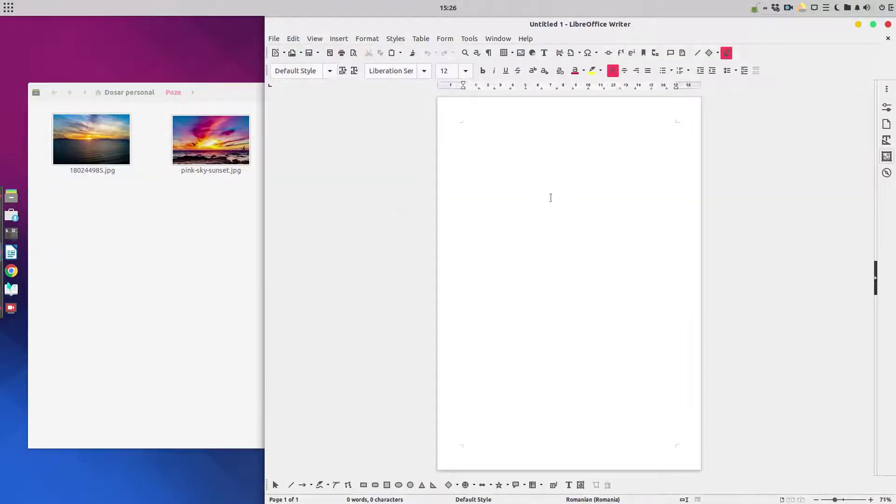
left_click(363, 40)
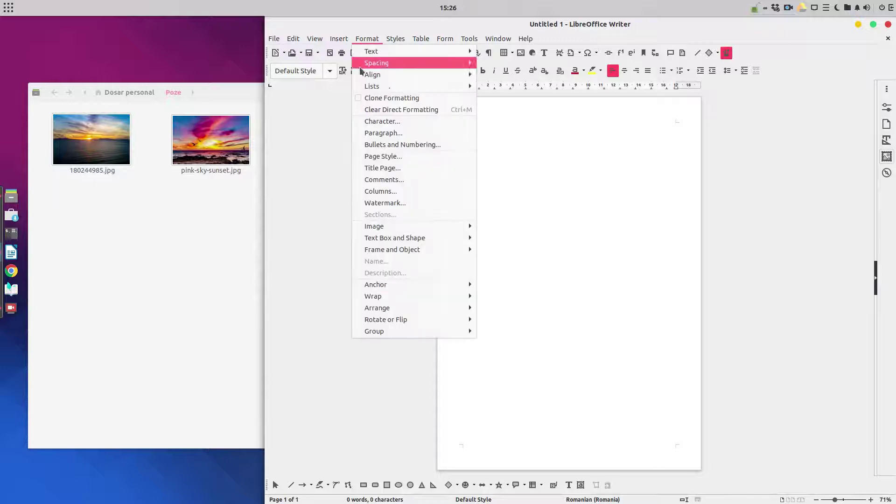
left_click(366, 154)
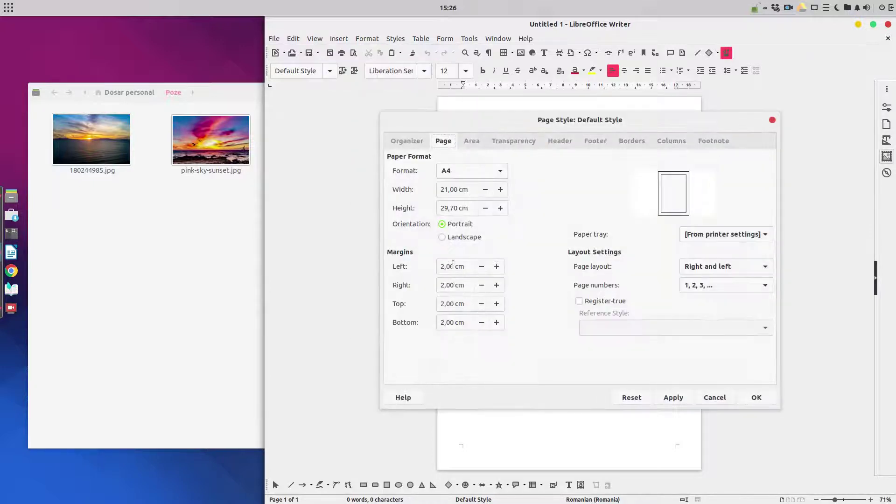
left_click(755, 397)
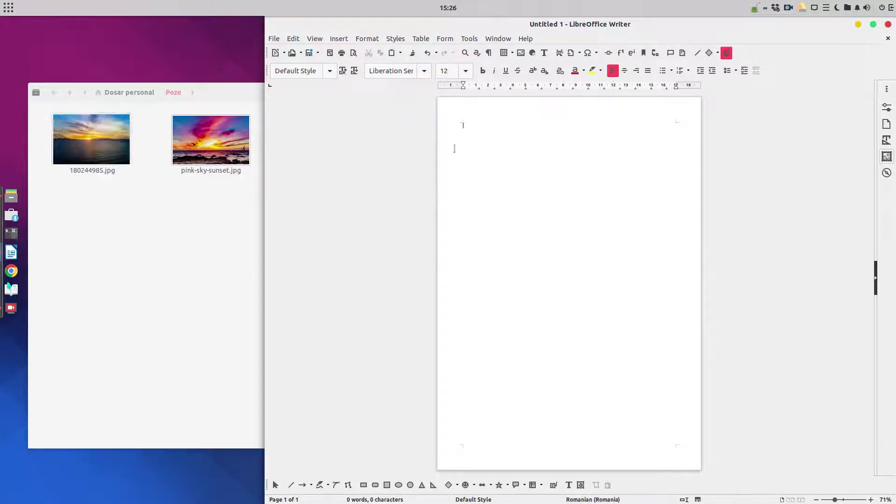
left_click(339, 39)
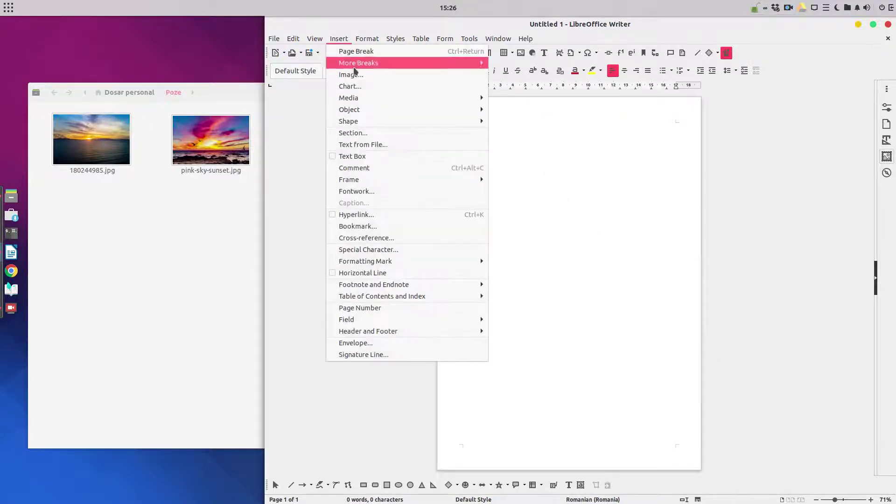
Step: Insert 180244985.jpg from Poze, place it near the top left, and anchor it to the page
left_click(360, 76)
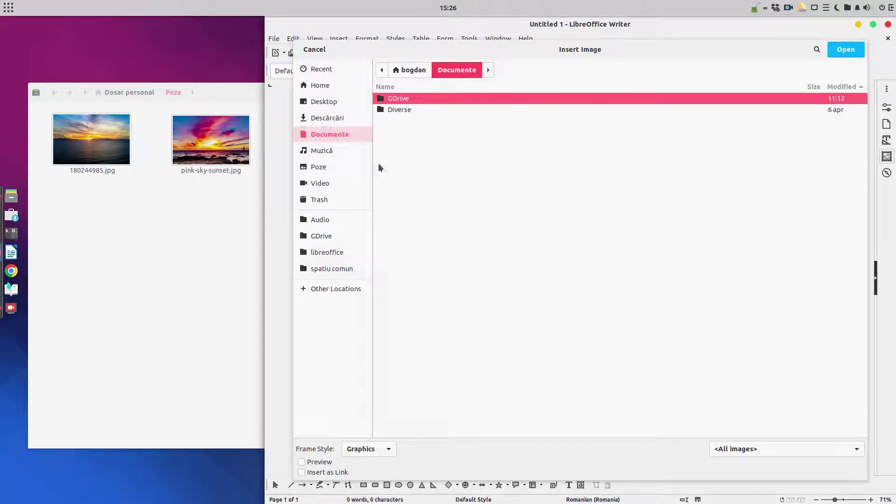
left_click(330, 167)
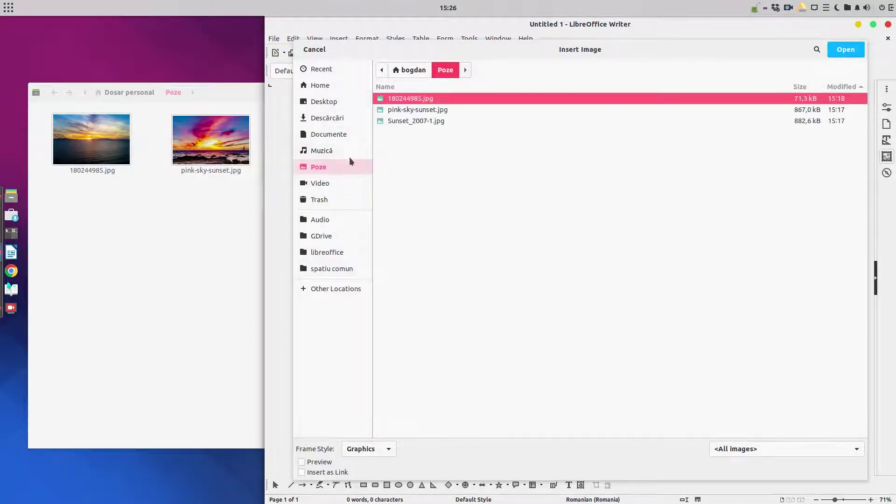
double_click(428, 101)
left_click_drag(560, 147, 517, 160)
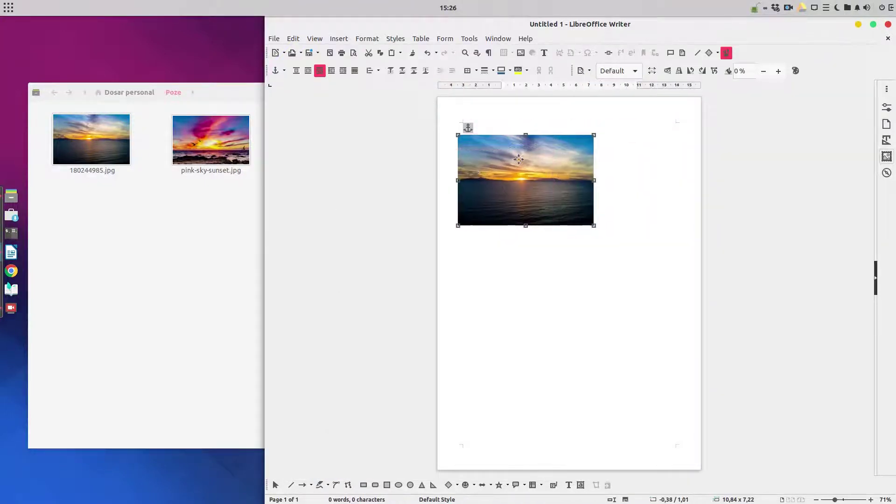
right_click(518, 160)
mouse_move(560, 262)
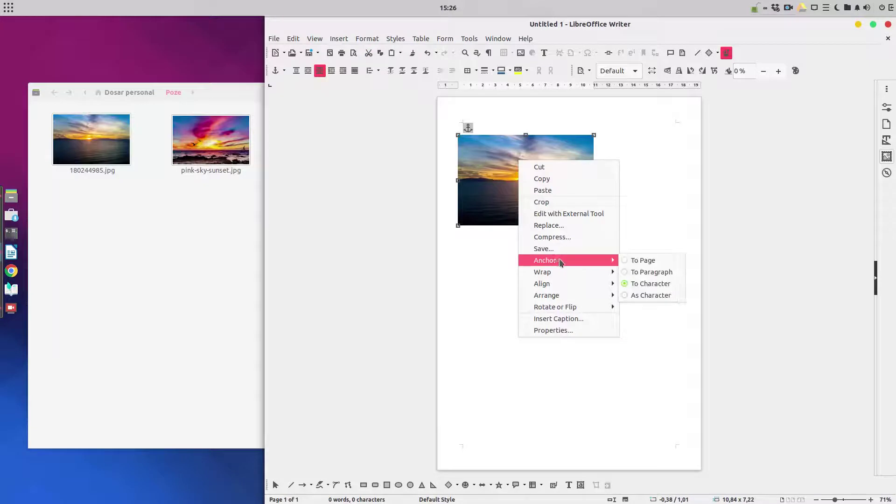
left_click(625, 260)
left_click(558, 262)
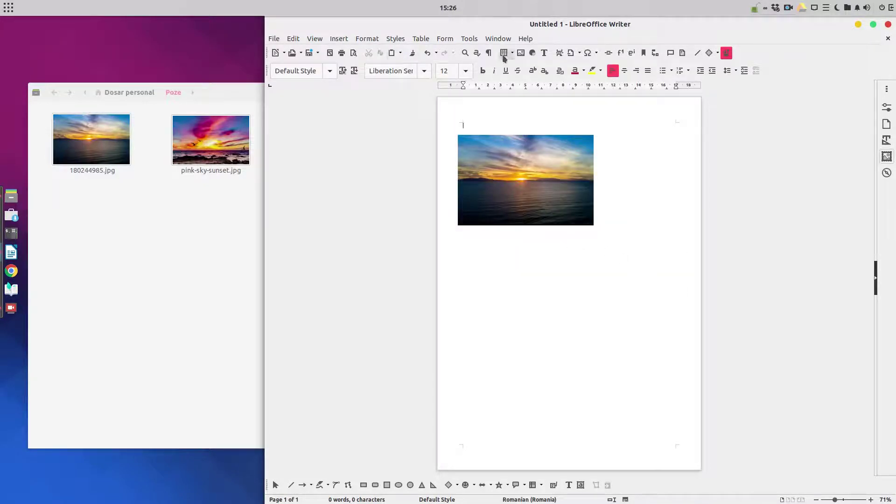
Step: Insert pink-sky-sunset.jpg below the first photo and anchor it to the page
left_click(520, 53)
left_click(448, 110)
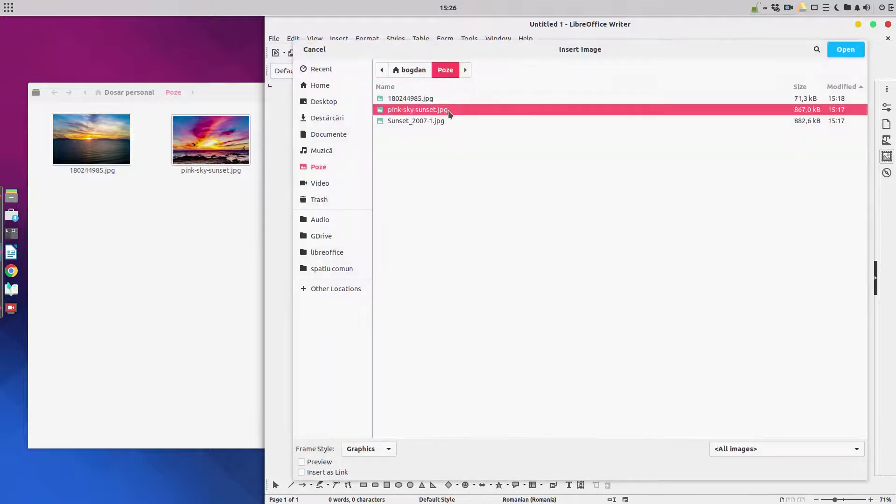
double_click(448, 110)
left_click_drag(601, 162, 593, 259)
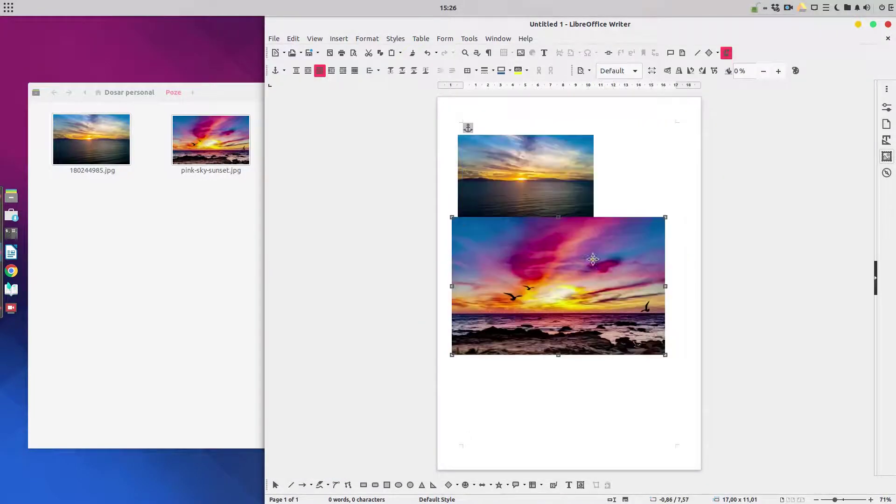
right_click(585, 255)
mouse_move(607, 355)
left_click(711, 355)
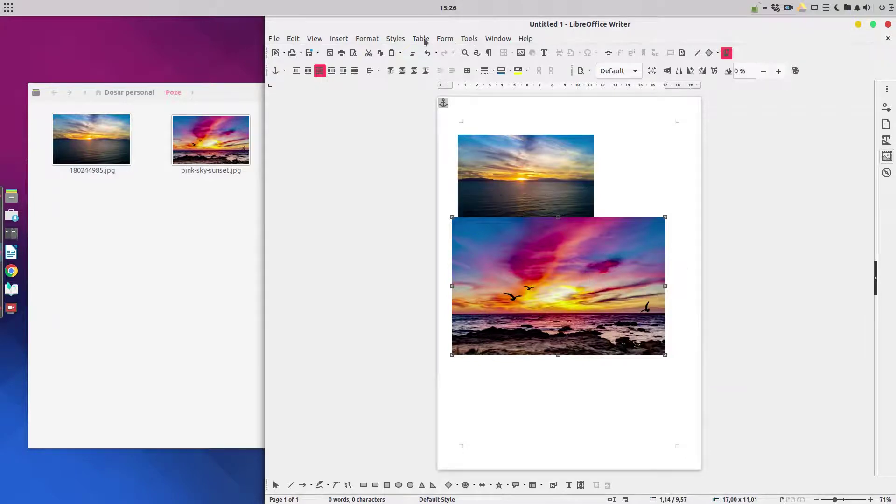
Step: Insert Sunset_2007-1.jpg lower down, overlapping the blue-sky photo's bottom edge
left_click(520, 54)
double_click(446, 121)
left_click_drag(601, 263, 600, 354)
right_click(587, 357)
left_click(534, 335)
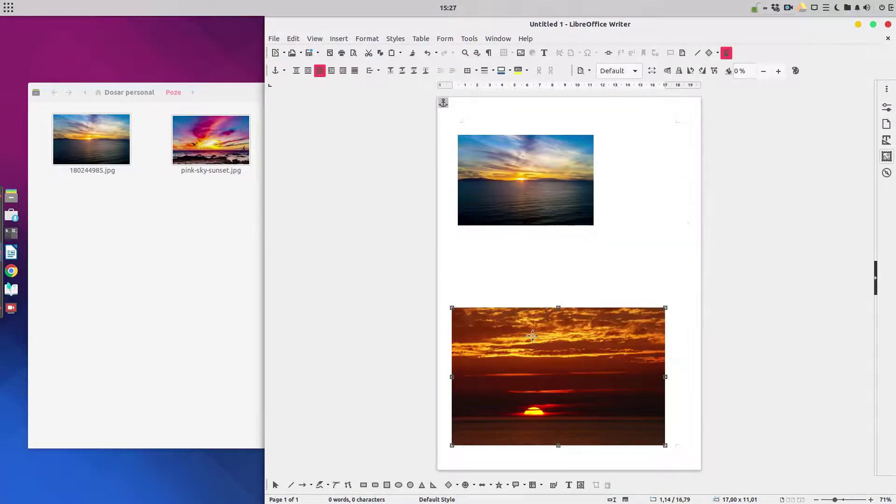
left_click_drag(553, 338, 590, 292)
left_click_drag(556, 229, 568, 274)
left_click(571, 164)
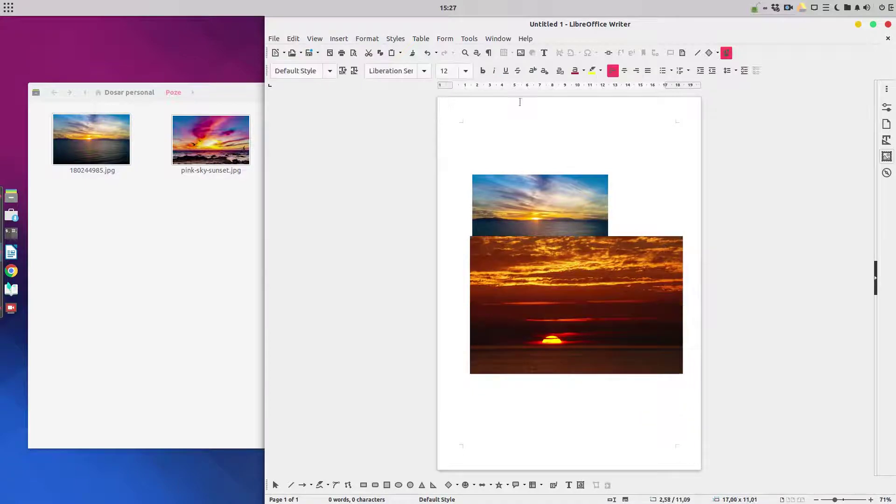
Step: Insert pink-sky-sunset.jpg mid-page and anchor both it and the red sunset photo to the page
left_click(520, 52)
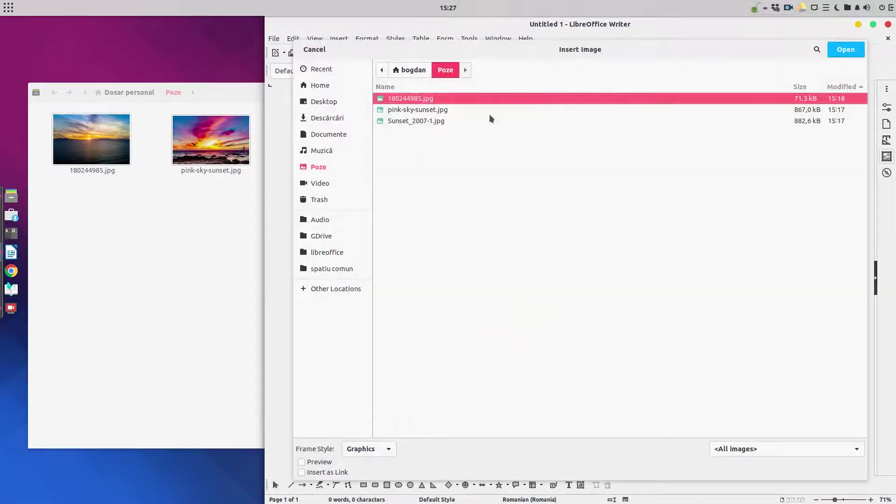
double_click(466, 110)
left_click_drag(526, 203, 529, 263)
right_click(602, 219)
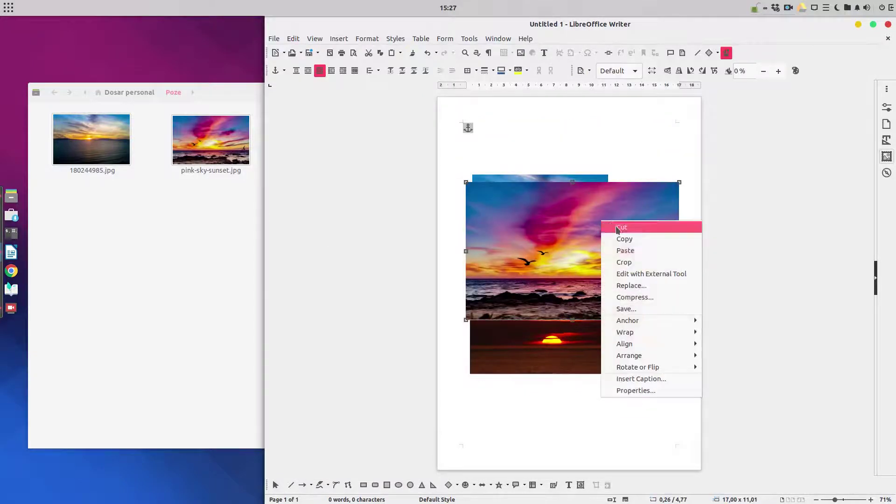
mouse_move(680, 320)
left_click(712, 323)
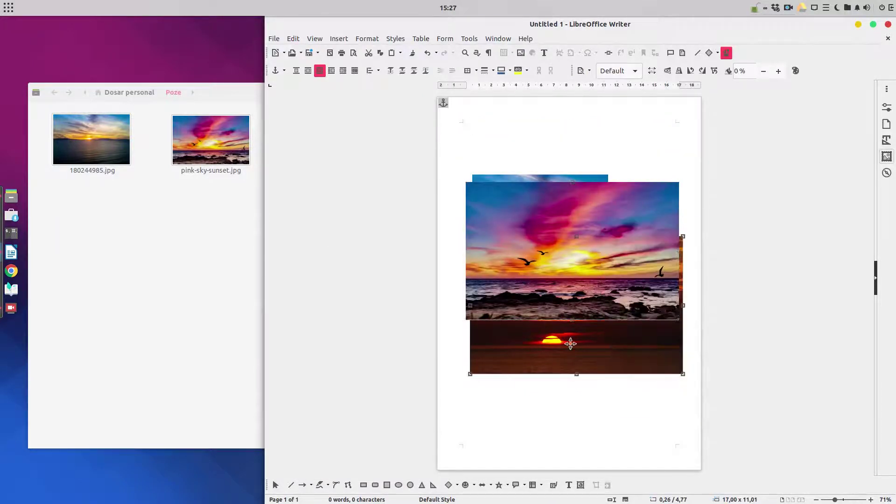
right_click(570, 344)
mouse_move(649, 271)
left_click(690, 267)
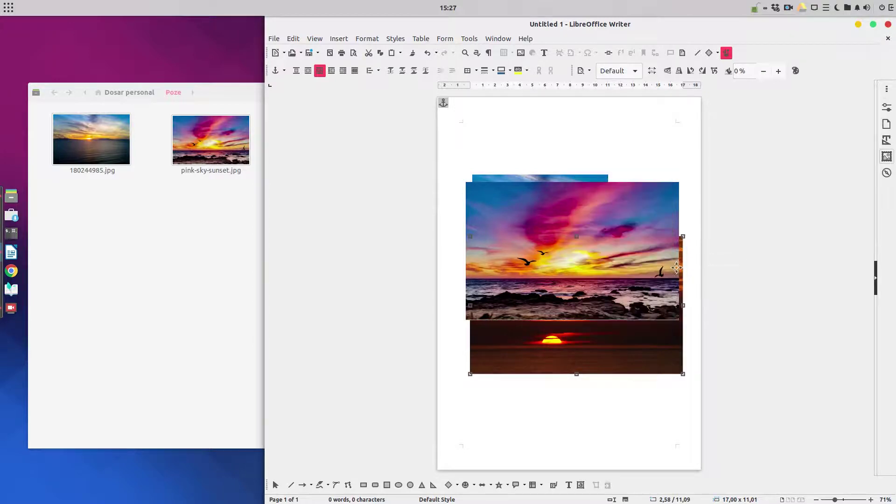
key("Escape")
Step: Stack the photos: blue-sky near the top margin, pink in the middle, red sunset lowest
left_click(587, 180)
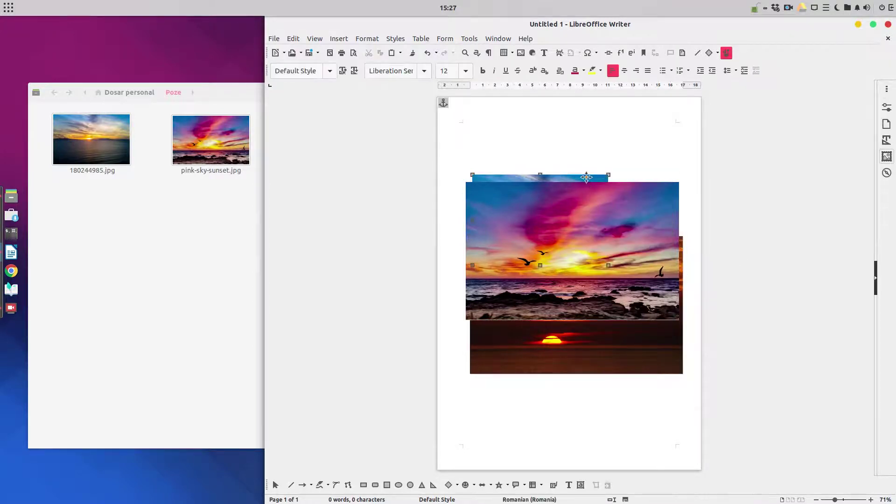
left_click_drag(583, 178, 570, 156)
left_click_drag(630, 223, 614, 238)
left_click_drag(666, 357, 662, 409)
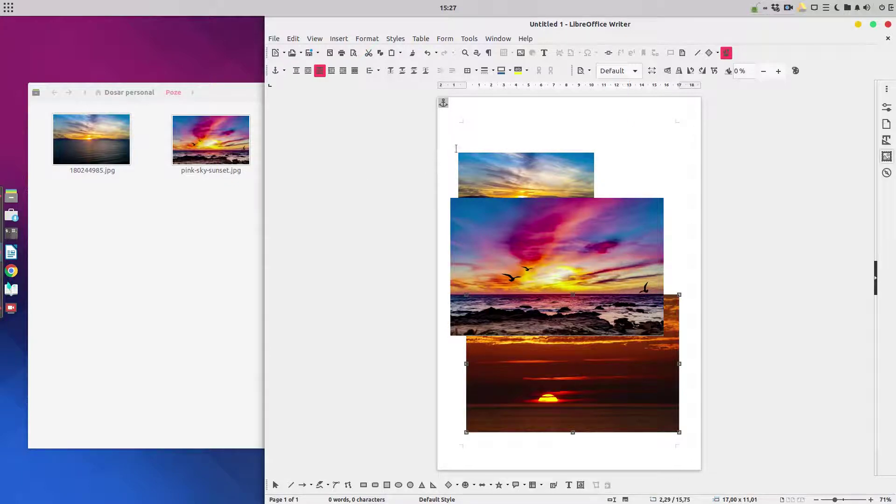
left_click_drag(484, 171, 483, 139)
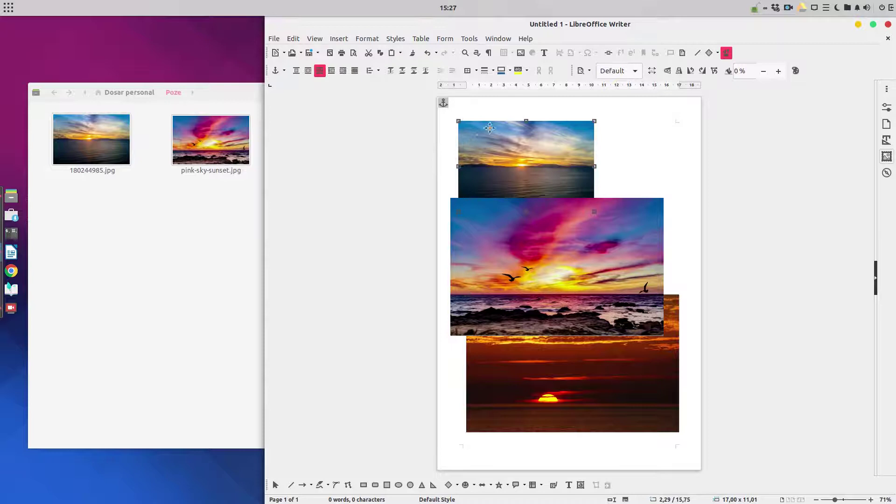
left_click(454, 138)
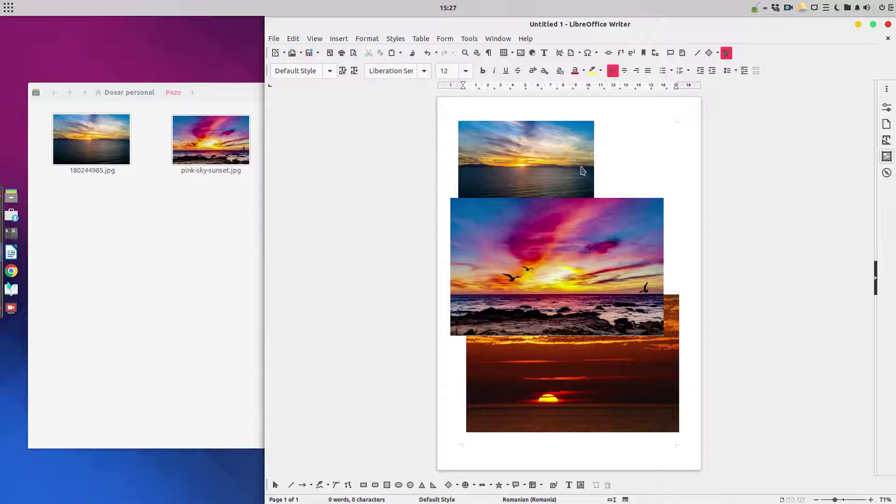
right_click(538, 145)
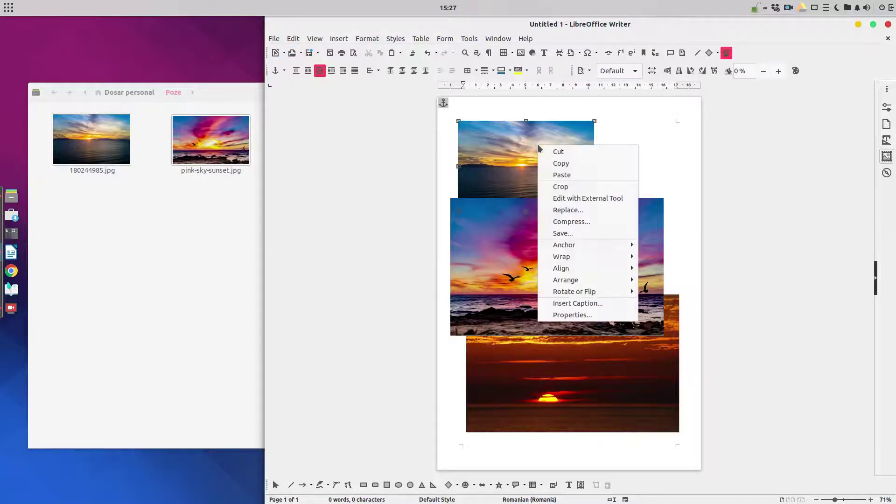
Step: Try a 6 cm width in the blue-sky photo's Properties, then cancel the dialog
left_click(586, 317)
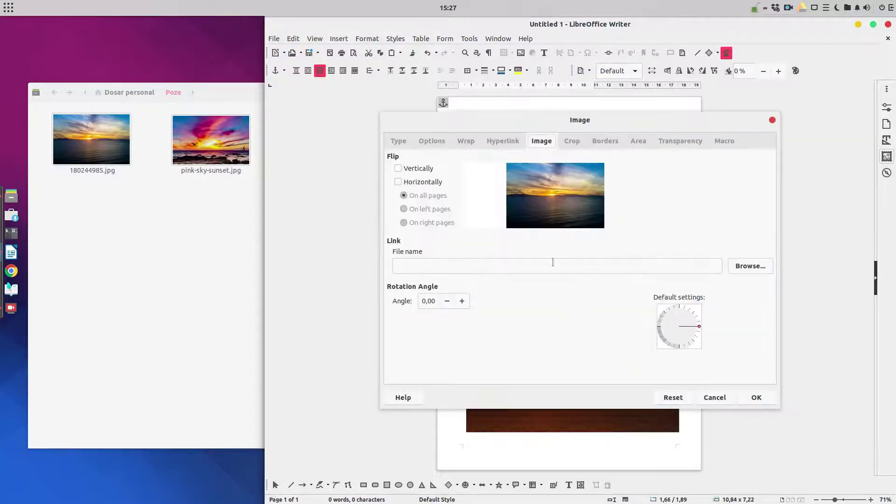
left_click(442, 143)
left_click(405, 141)
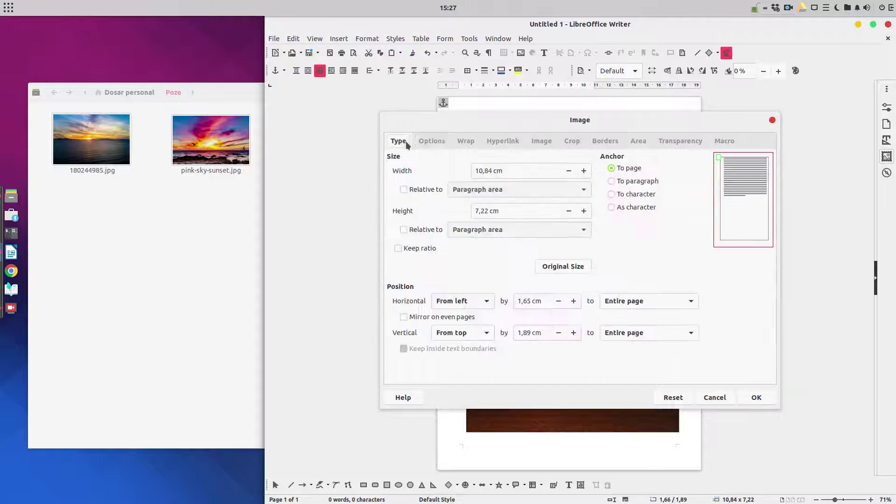
left_click_drag(517, 169, 457, 167)
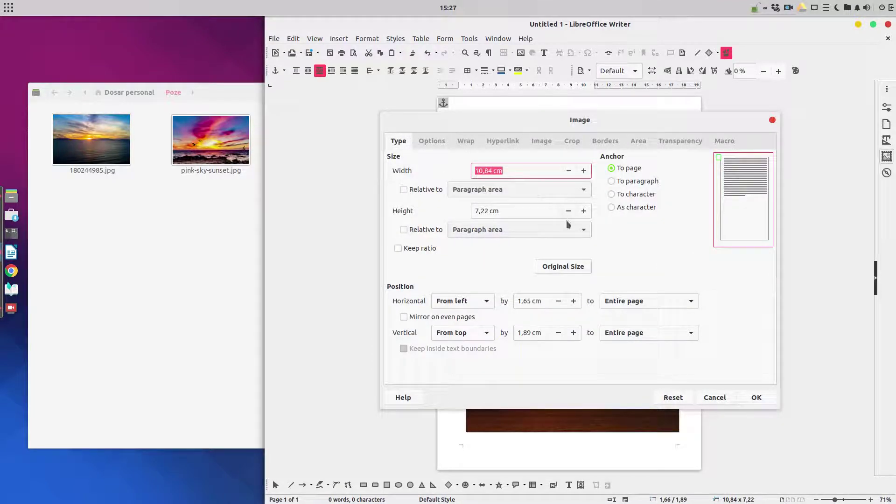
type("6")
left_click(420, 248)
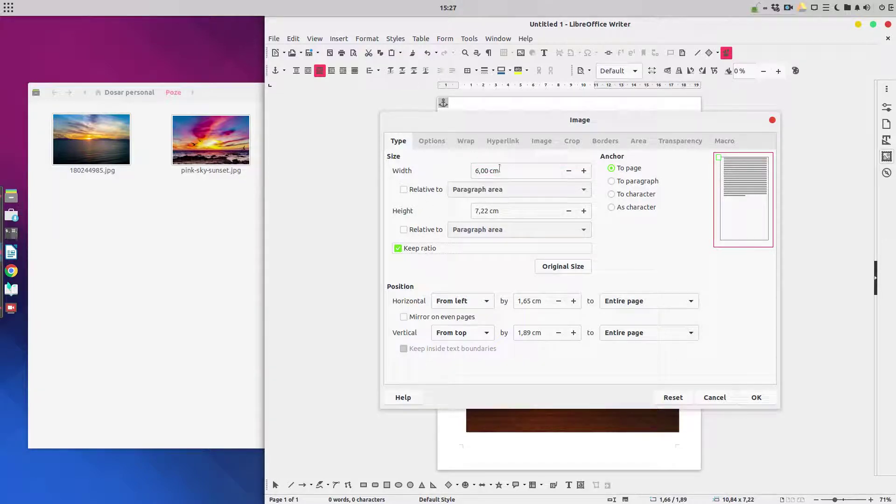
left_click(443, 144)
left_click(406, 143)
left_click(418, 247)
left_click(713, 397)
Step: Resize the blue-sky photo to 6 cm wide with Keep ratio, 2 cm from the left edge
right_click(539, 152)
left_click(605, 320)
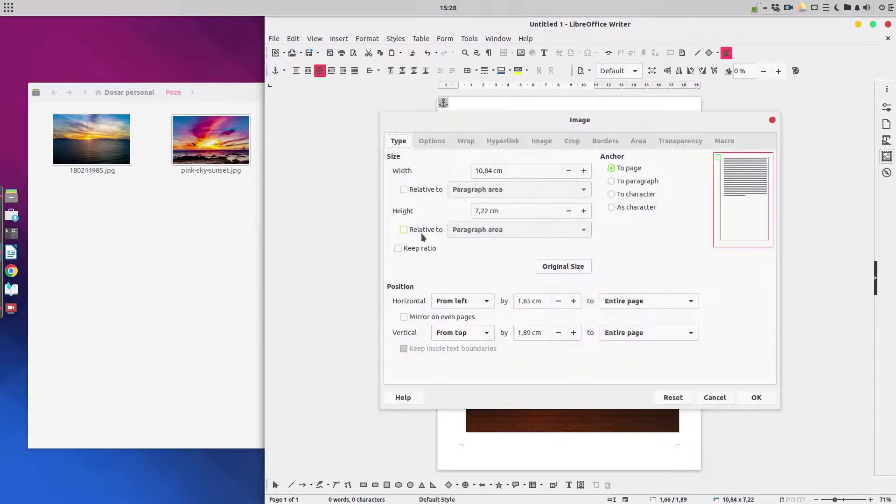
left_click(419, 249)
left_click_drag(532, 172, 447, 173)
type("6")
key("Tab")
key("Tab")
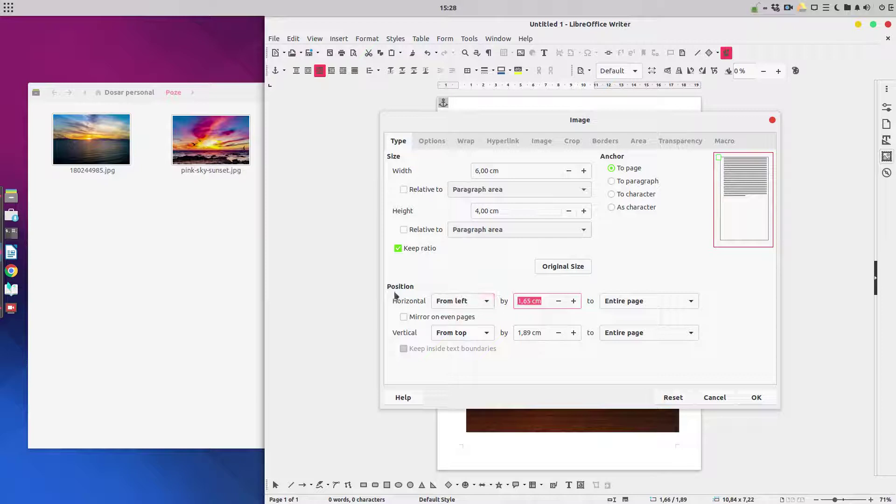
type("2")
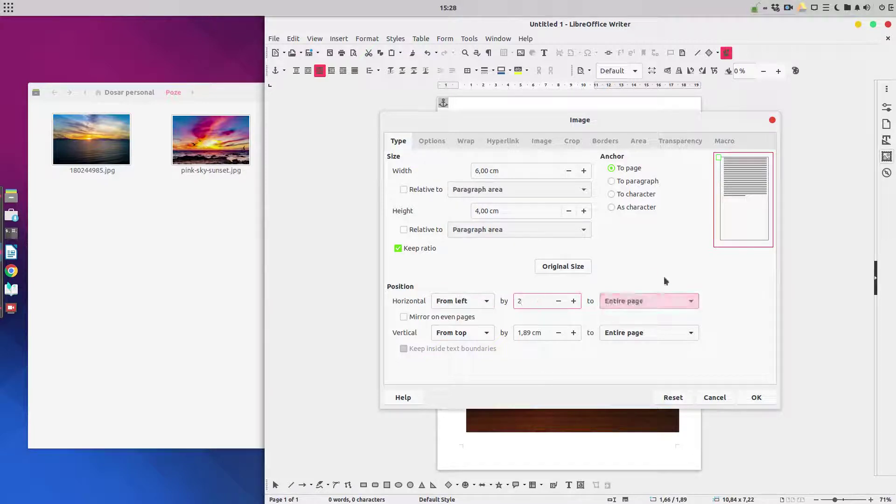
left_click(755, 397)
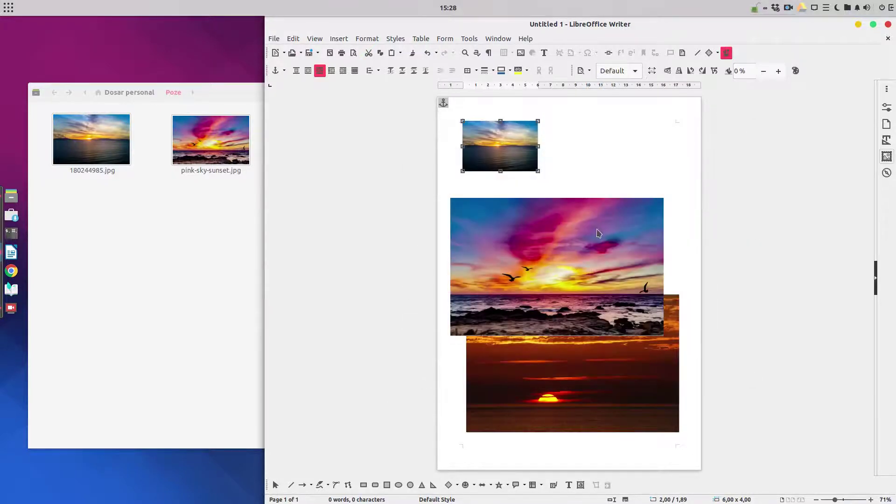
Step: Zoom the page to 100% and open the pink photo's properties
right_click(884, 499)
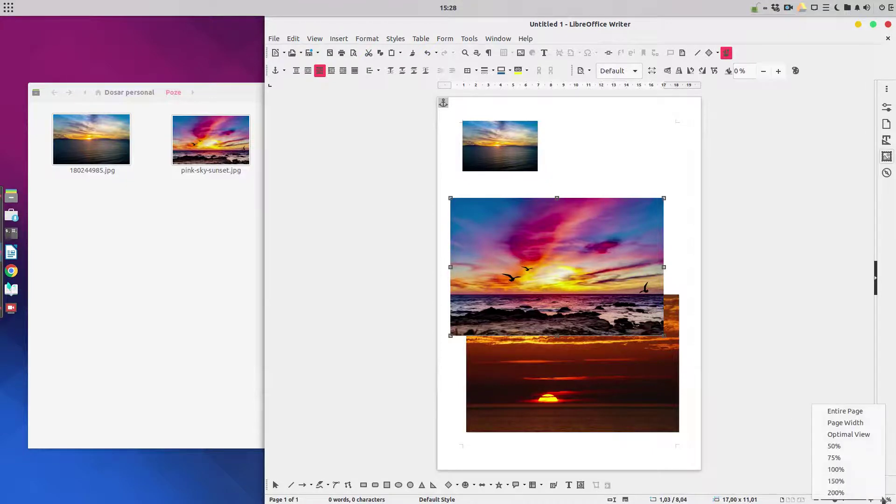
left_click(865, 469)
right_click(528, 288)
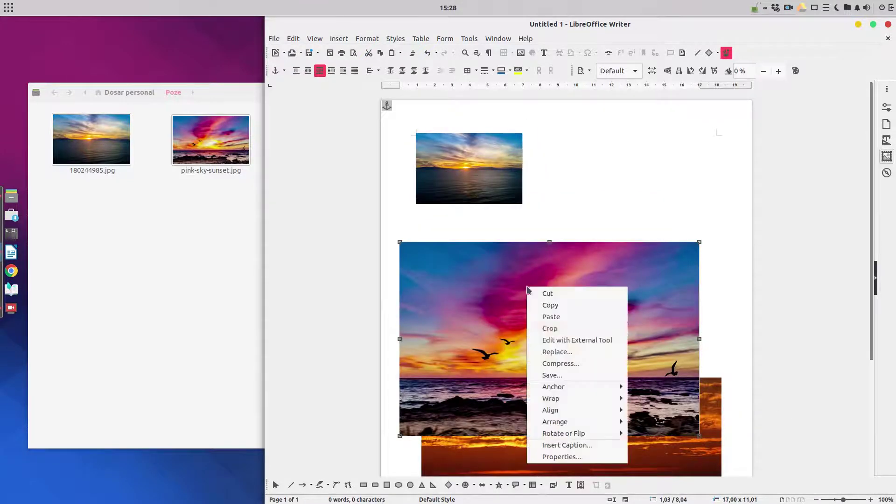
left_click(561, 456)
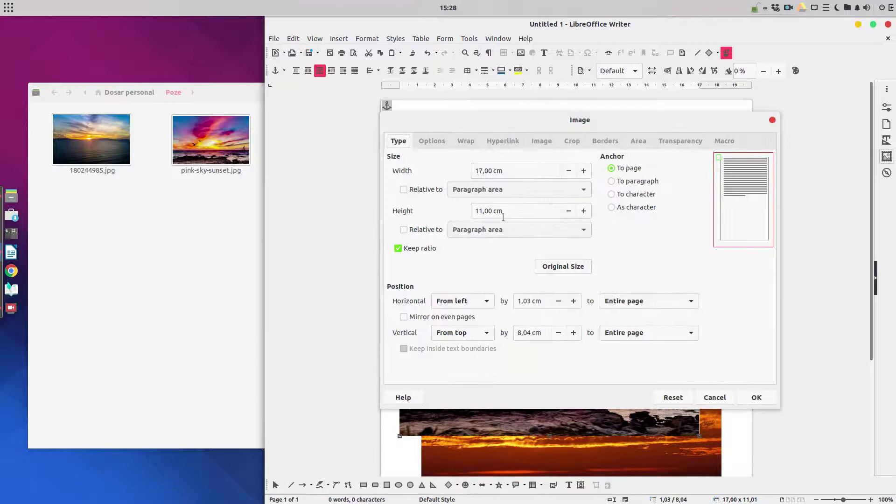
Step: Give the pink photo a 6 cm width and a 2 cm horizontal position
triple_click(496, 171)
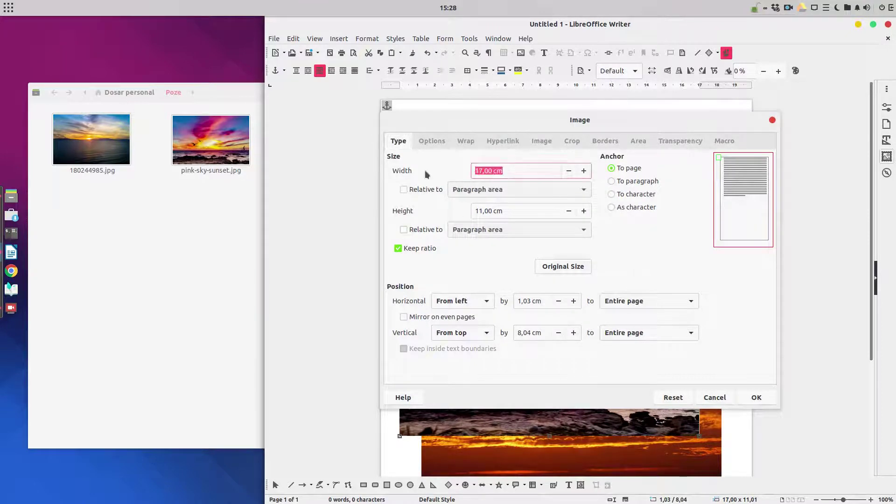
type("6")
triple_click(508, 301)
type("2")
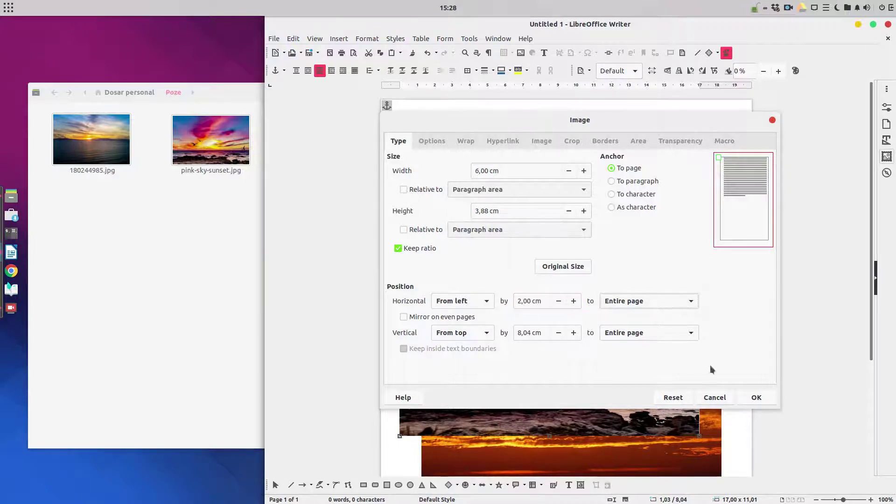
left_click(755, 397)
Step: Set the orange sunset photo to 6 cm wide and 2 cm from the left edge
right_click(559, 400)
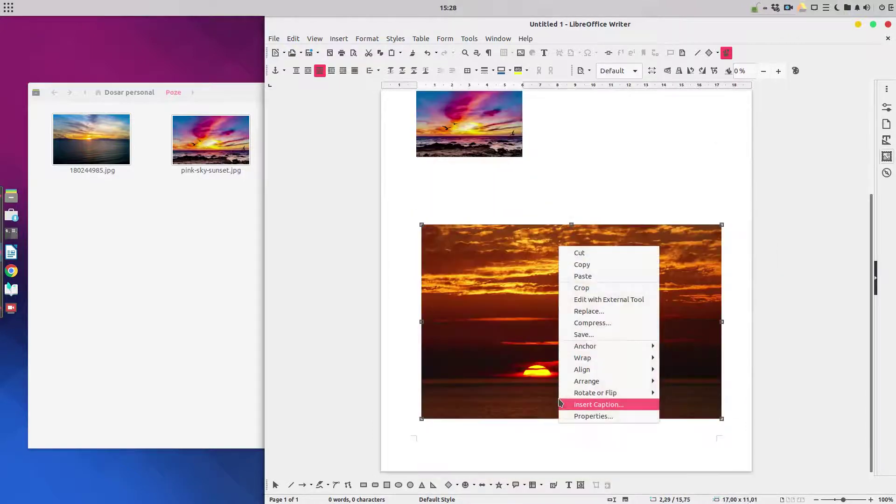
left_click(605, 418)
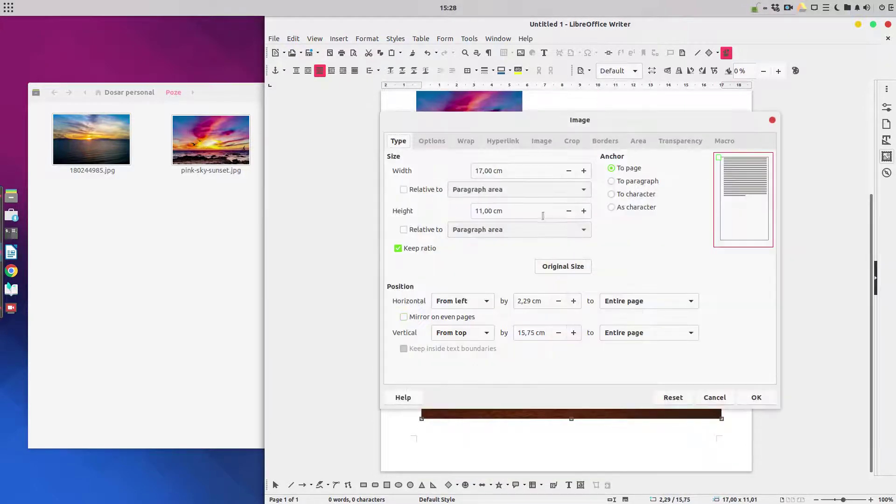
triple_click(523, 171)
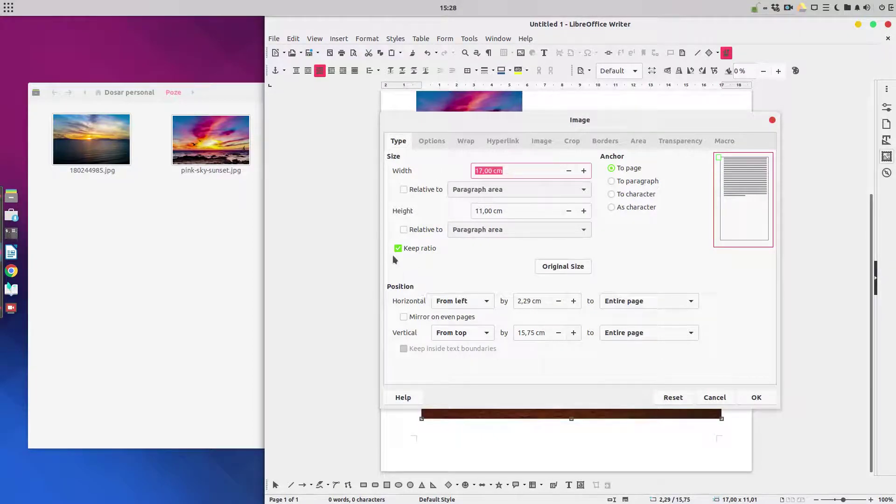
type("6")
key("Tab")
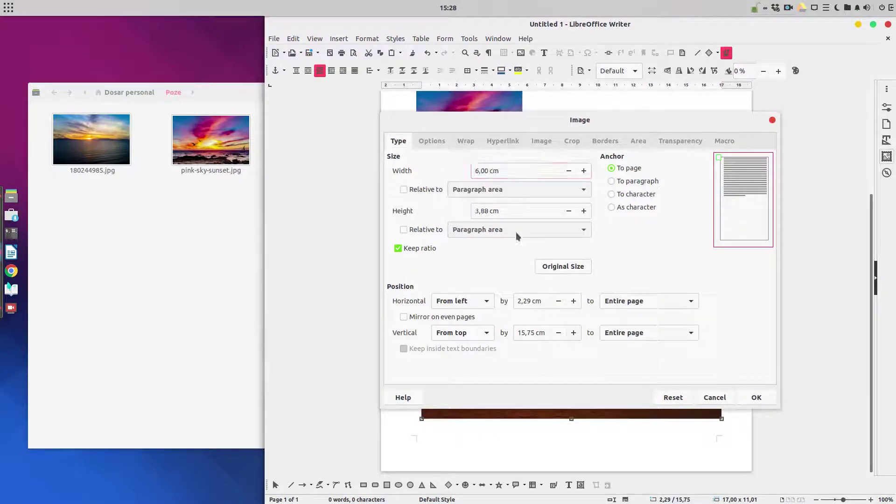
left_click_drag(535, 300, 506, 300)
type("2")
left_click(754, 394)
key("Escape")
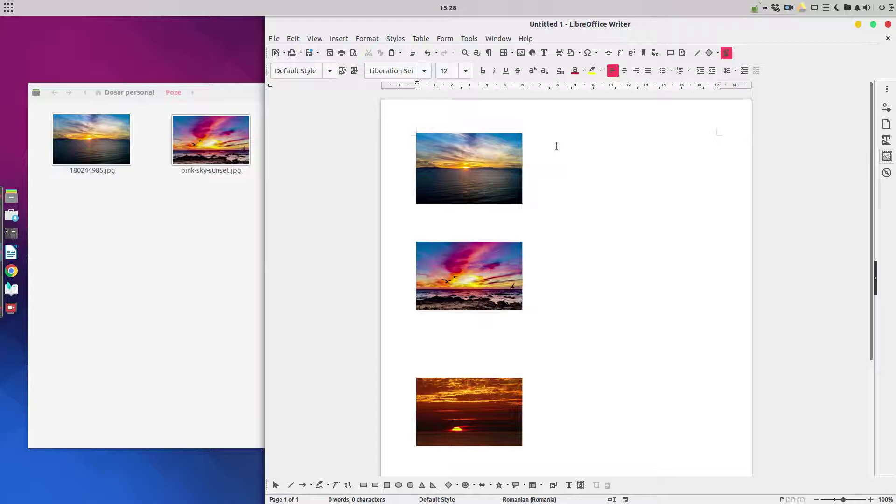
Step: Type the title 'A beautifull sunset' beside the top photo and set its language to English (USA)
type("A beautifull sunset")
triple_click(556, 146)
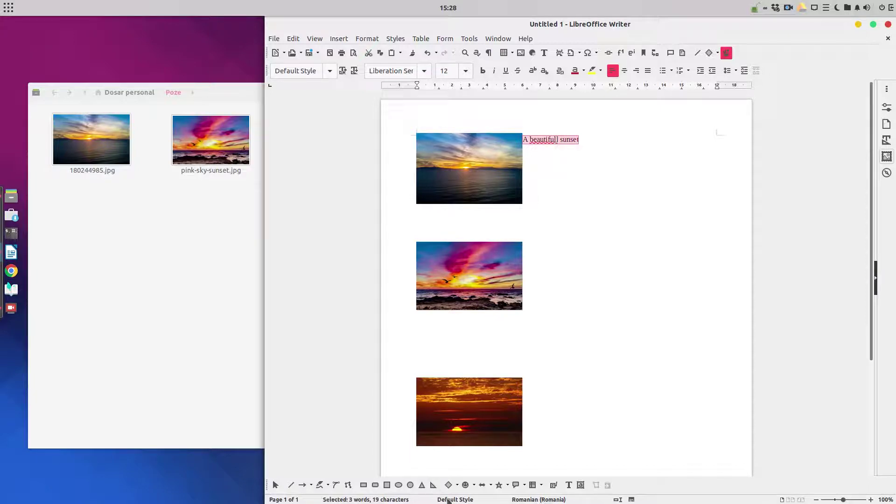
left_click(519, 500)
left_click(552, 437)
Step: Correct 'beautifull' to 'beautiful' and expand dt into a placeholder paragraph with F3
right_click(548, 140)
left_click(552, 150)
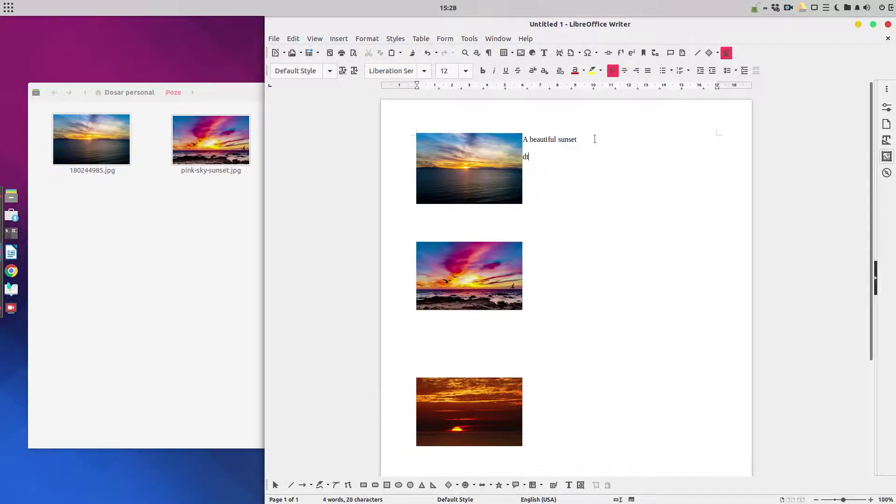
key("F3")
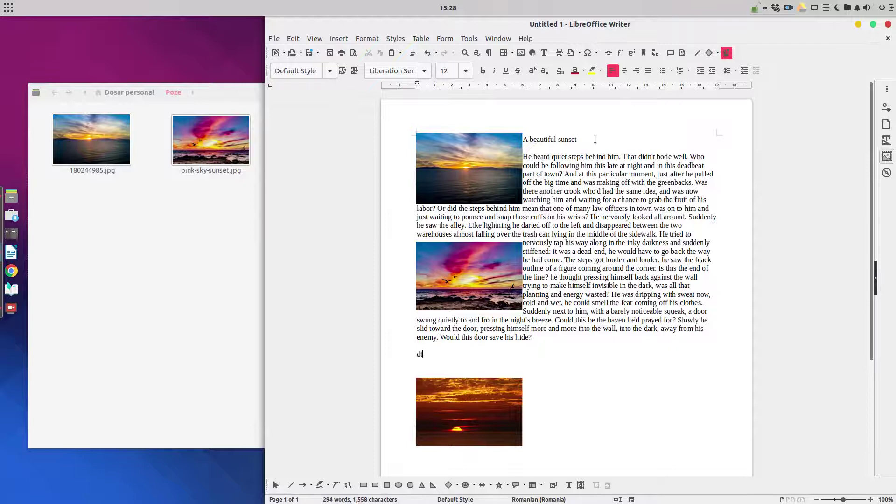
Step: Add a second dt placeholder paragraph, set all text to English (USA), then select the title
key("F3")
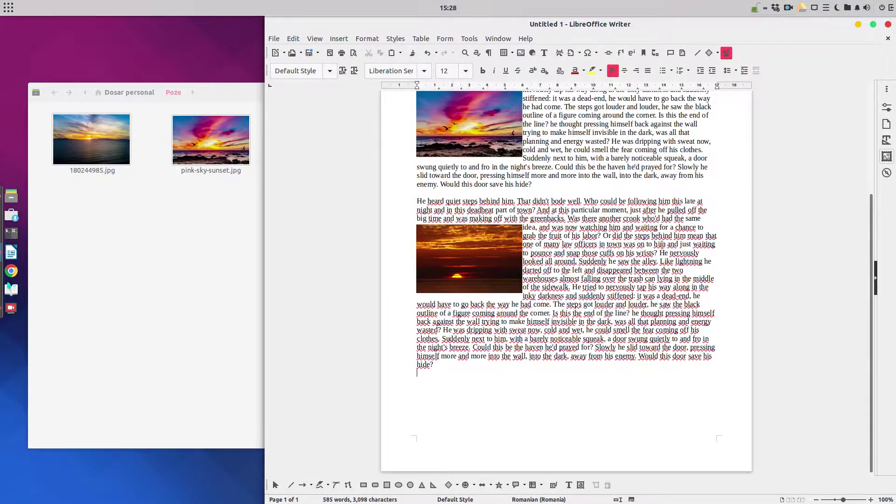
key("ctrl+a")
left_click(541, 499)
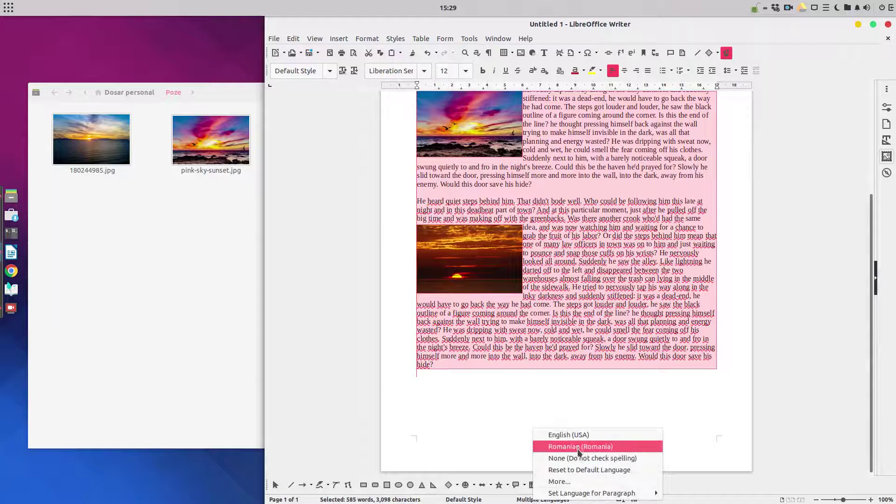
left_click(568, 434)
left_click(636, 287)
scroll(613, 259, "up", 4)
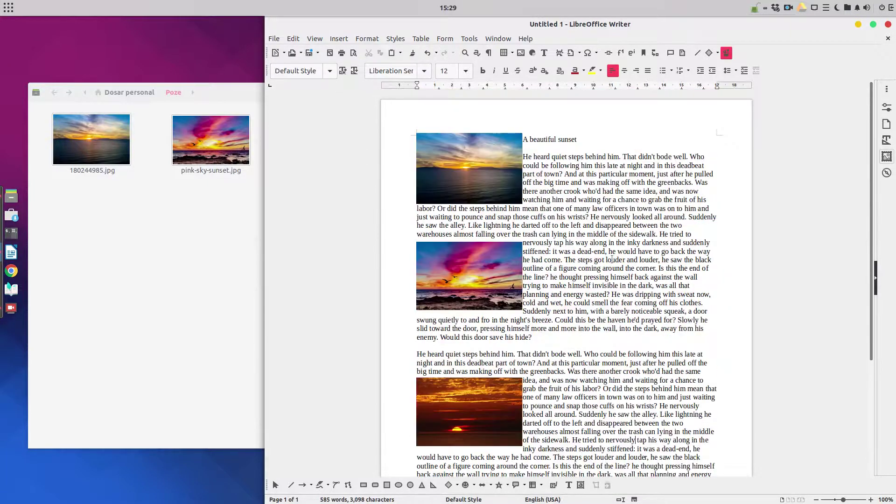
left_click_drag(582, 136, 521, 140)
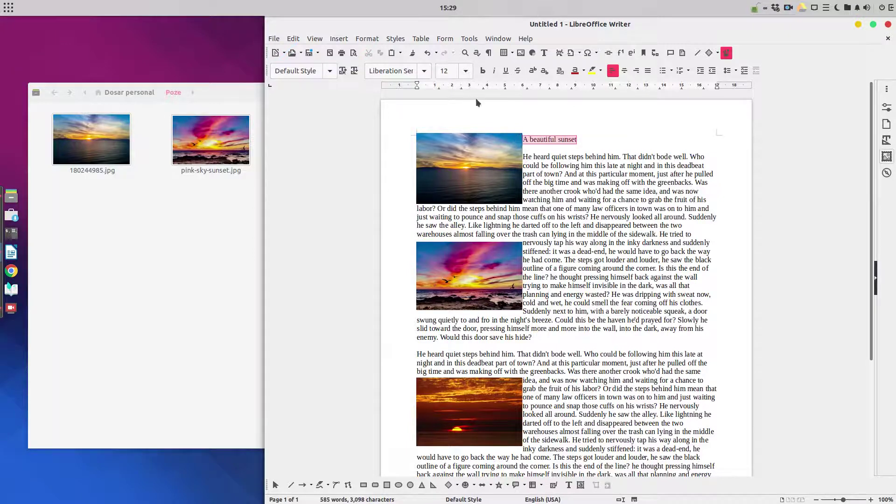
Step: Apply Heading 1 to 'A beautiful sunset' and check its Liberation Sans 18,2 pt formatting
left_click(329, 70)
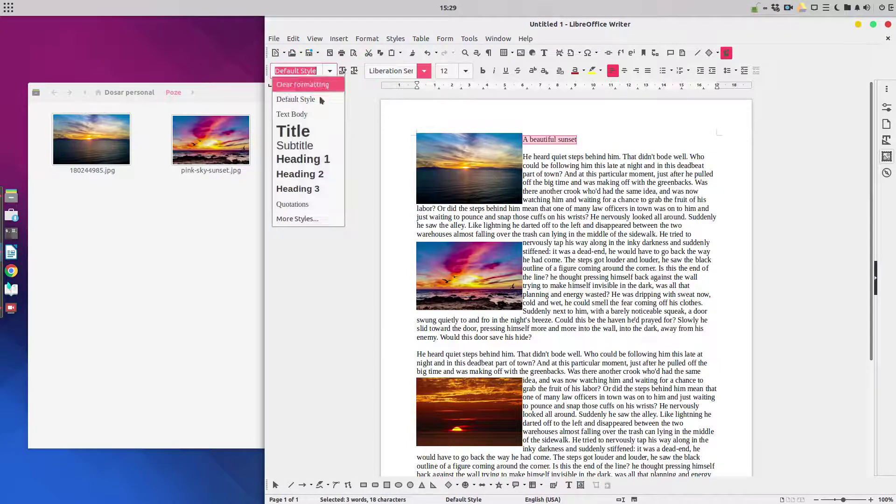
left_click(312, 159)
left_click(621, 179)
left_click(655, 148)
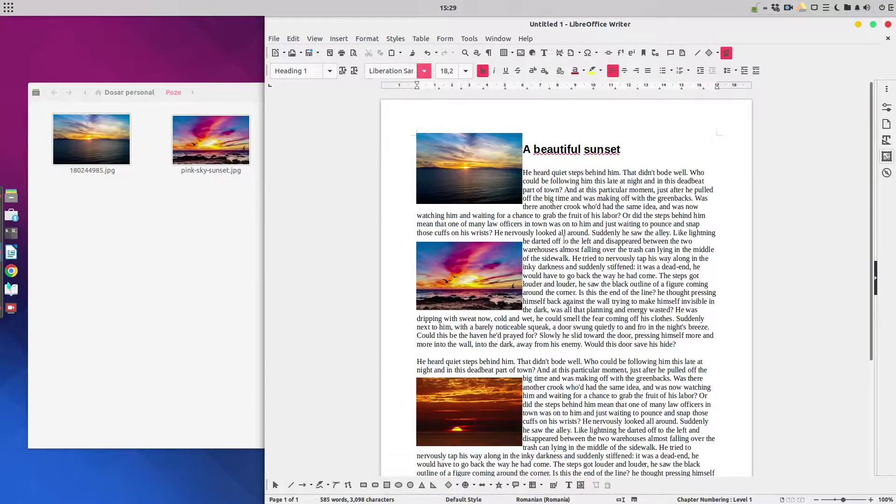
scroll(563, 240, "down", 3)
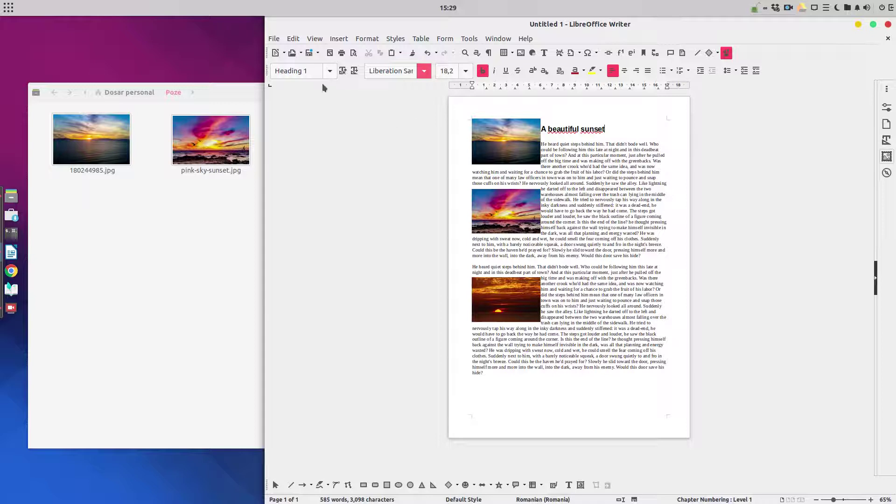
Step: Reopen proposal.odt from Documente and nudge its small grey bar slightly right
left_click(284, 53)
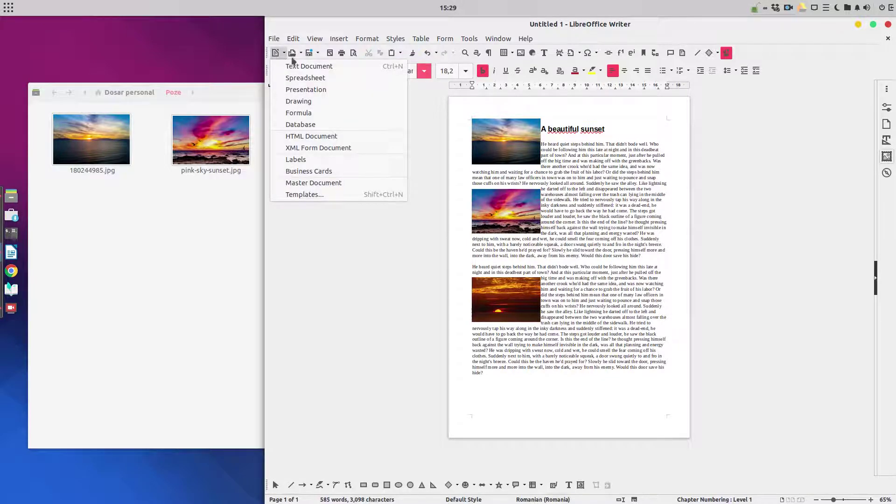
left_click(292, 52)
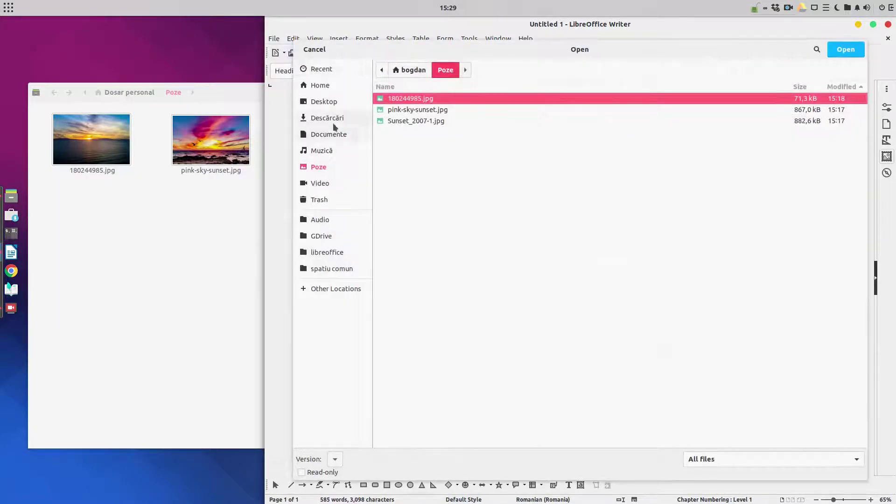
left_click(335, 133)
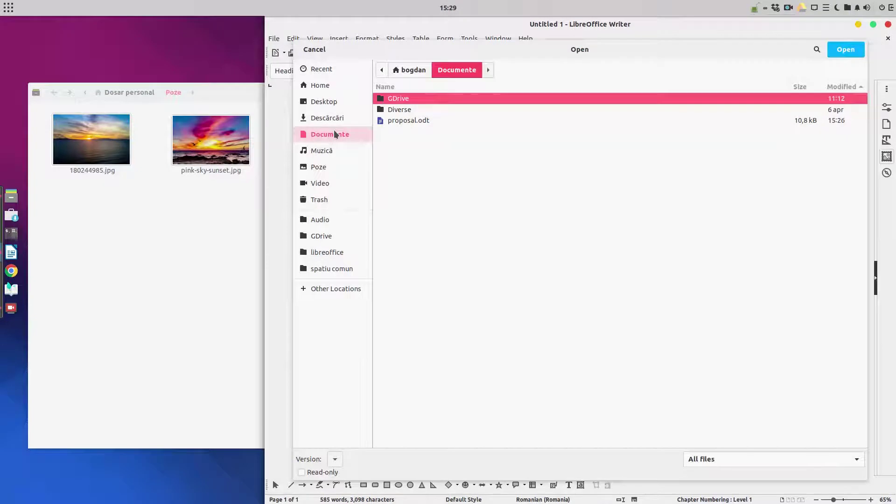
double_click(394, 120)
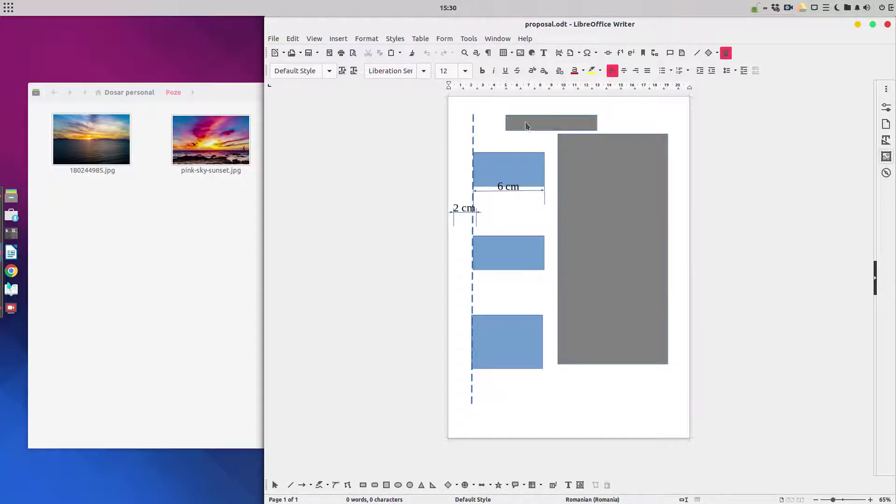
left_click_drag(550, 122, 569, 123)
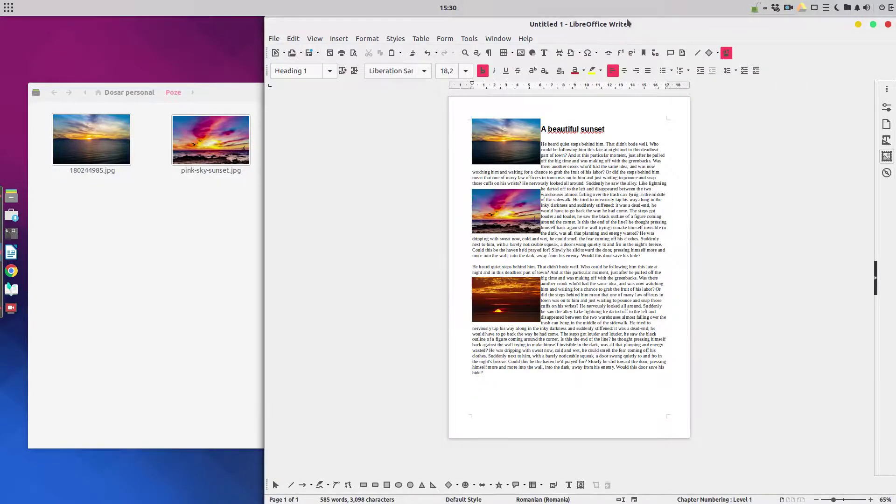
Step: Maximize the Writer window and move the pink sunset photo further down the page
double_click(627, 24)
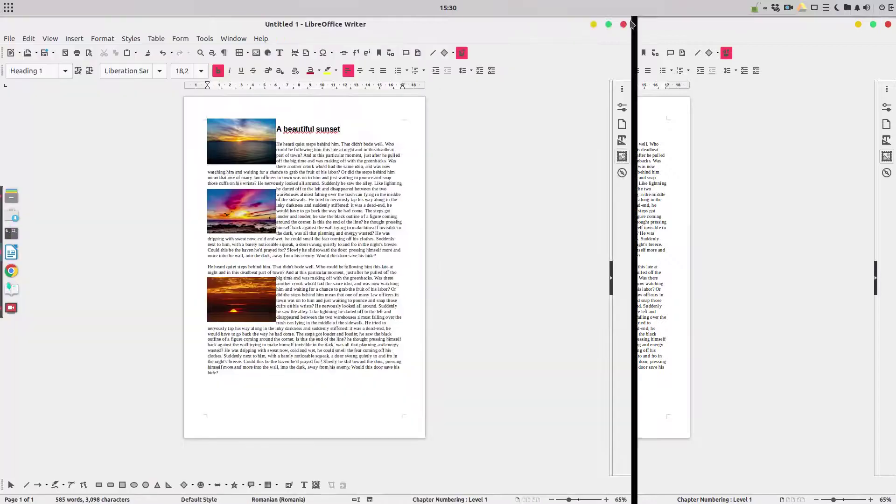
scroll(550, 185, "up", 3, "ctrl")
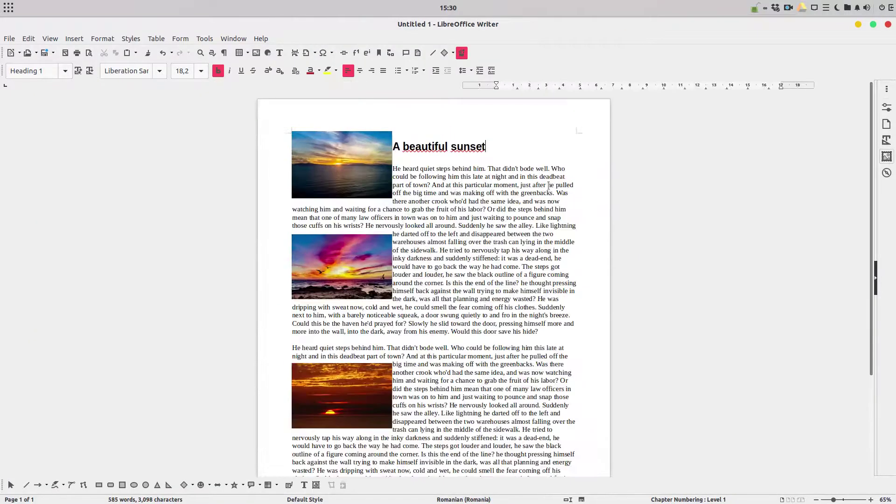
left_click(371, 163)
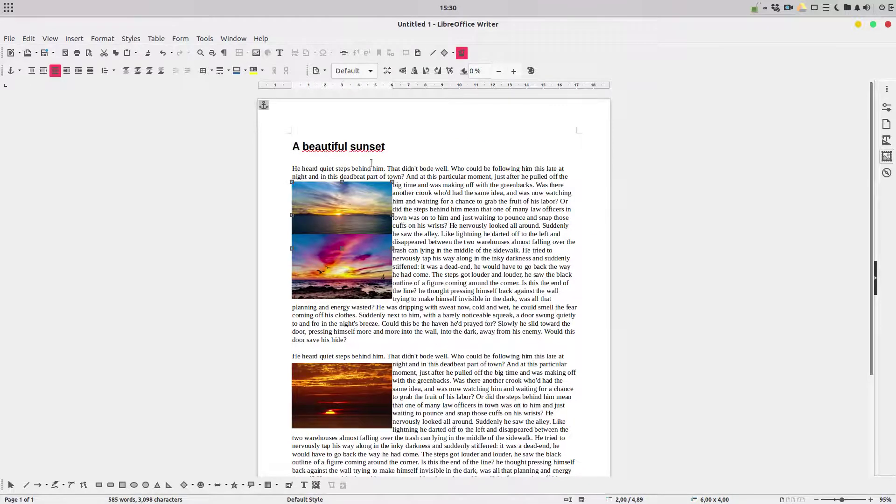
left_click(369, 266)
key("Down")
key("Down")
key("Down")
key("Down")
key("Down")
key("Down")
key("Down")
key("Down")
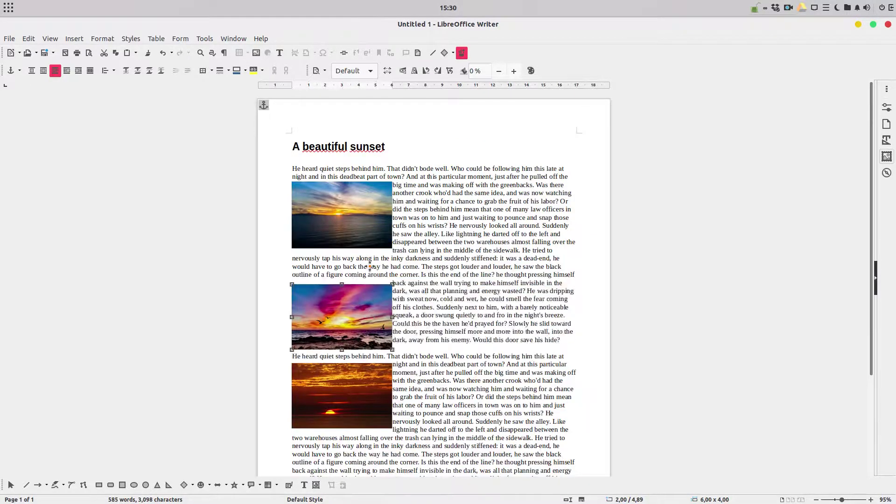
key("Down")
key("Down")
key("Down")
key("Down")
key("Down")
key("Down")
key("Down")
key("Down")
key("Down")
key("Down")
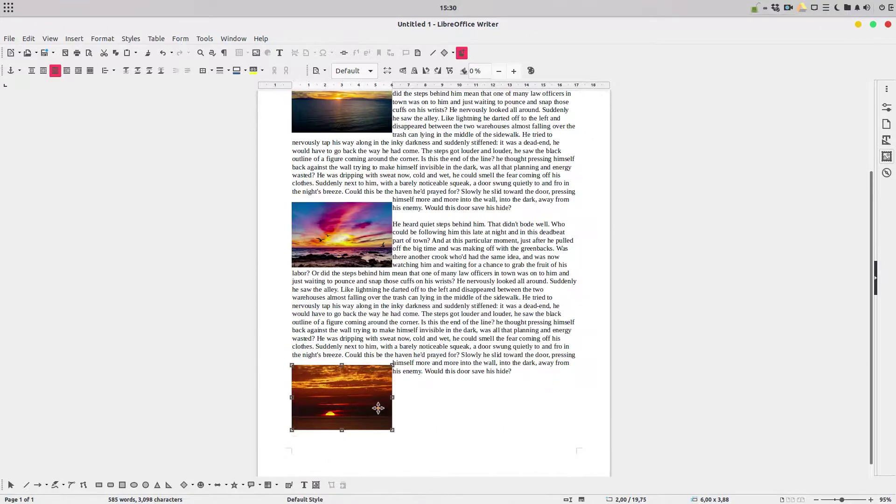
Step: Center the title 'A beautiful sunset' and set the body paragraphs to Justified
scroll(437, 201, "up", 5)
left_click(358, 146)
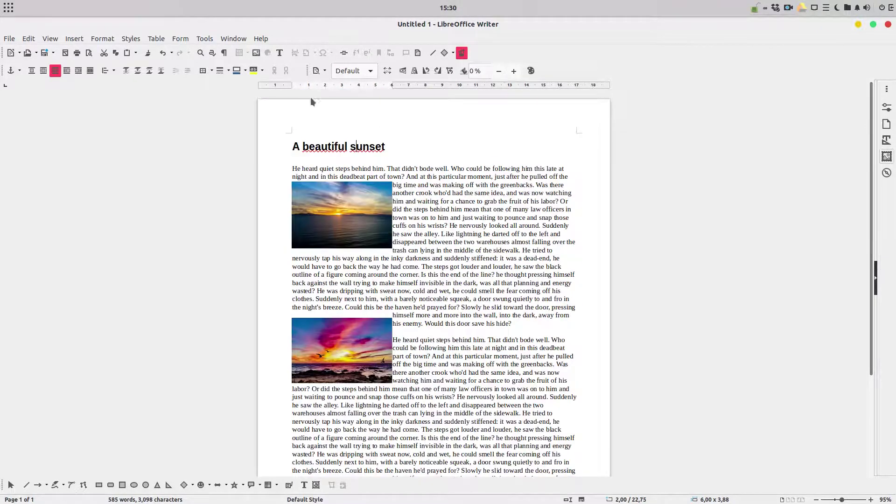
left_click(360, 70)
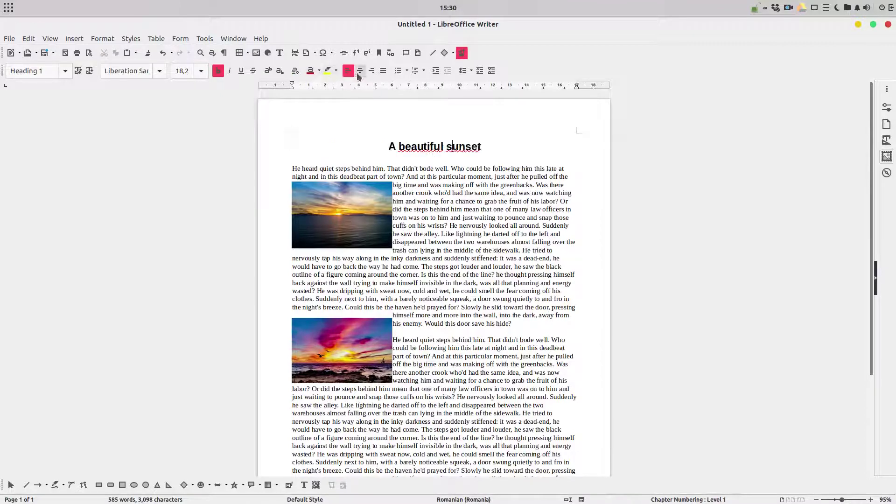
left_click(535, 177)
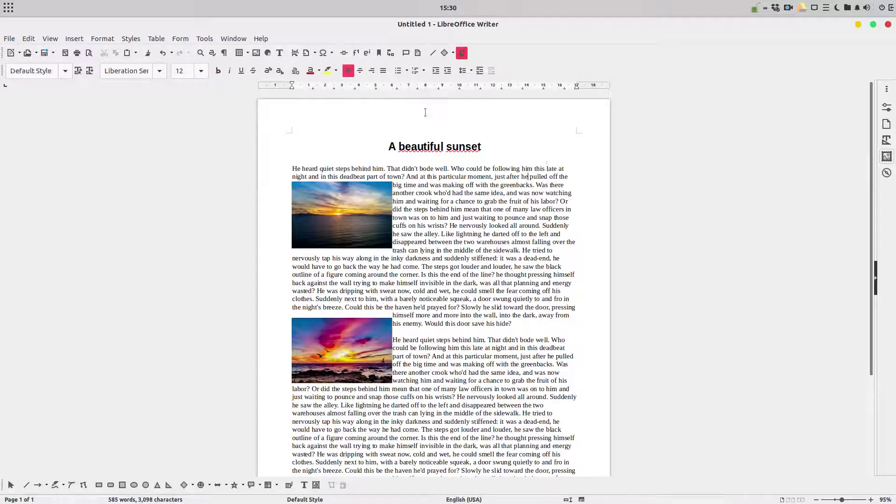
left_click(383, 70)
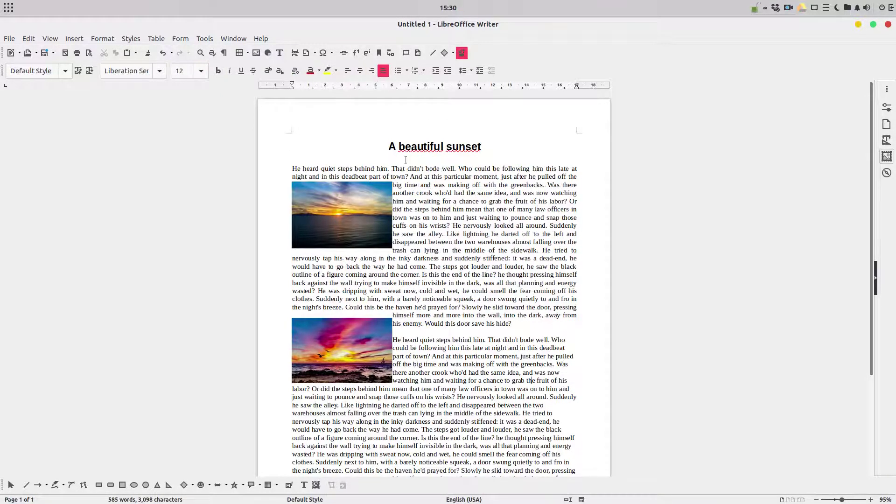
left_click(382, 71)
scroll(552, 267, "down", 5)
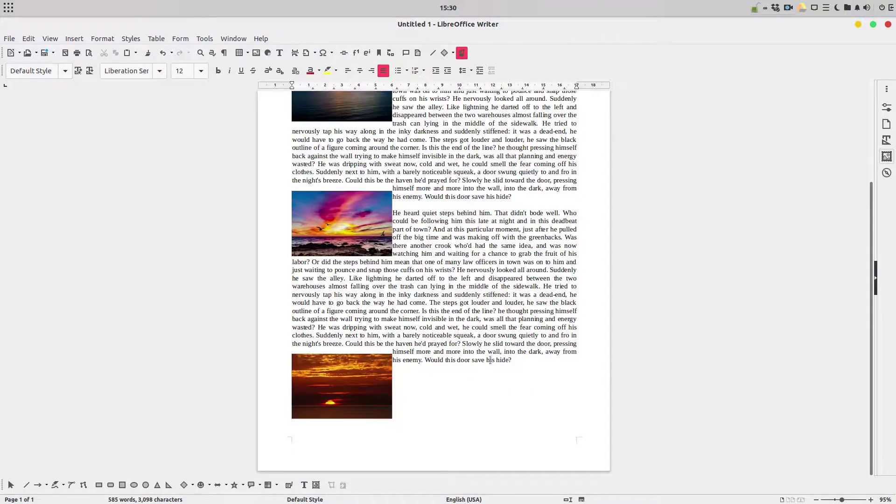
left_click(524, 369)
scroll(516, 367, "up", 5)
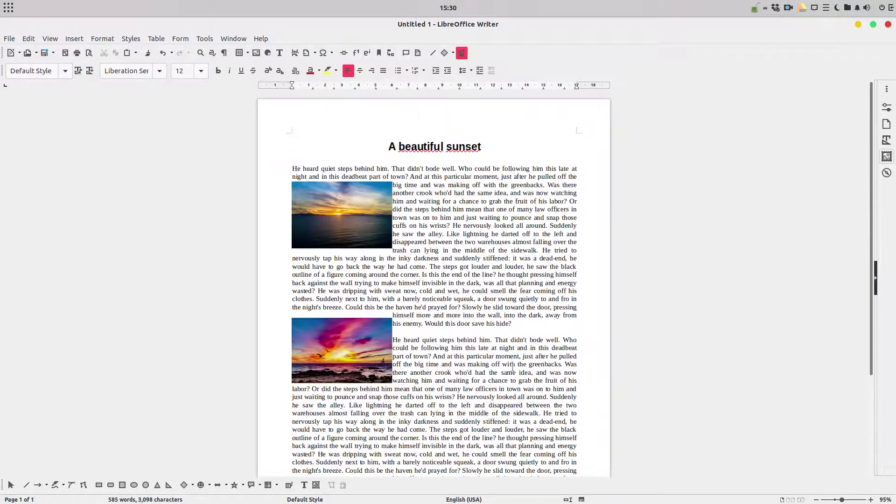
Step: Open the first sunset photo's Properties at the Wrap settings
right_click(360, 207)
left_click(321, 256)
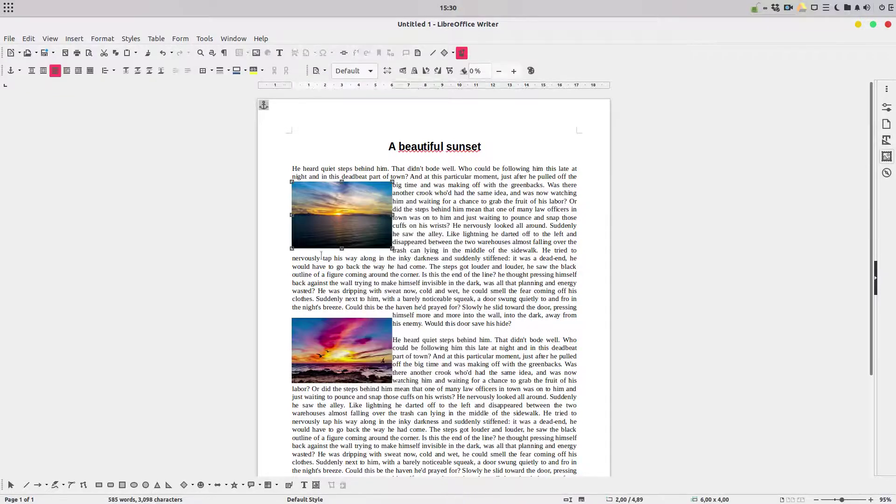
right_click(356, 219)
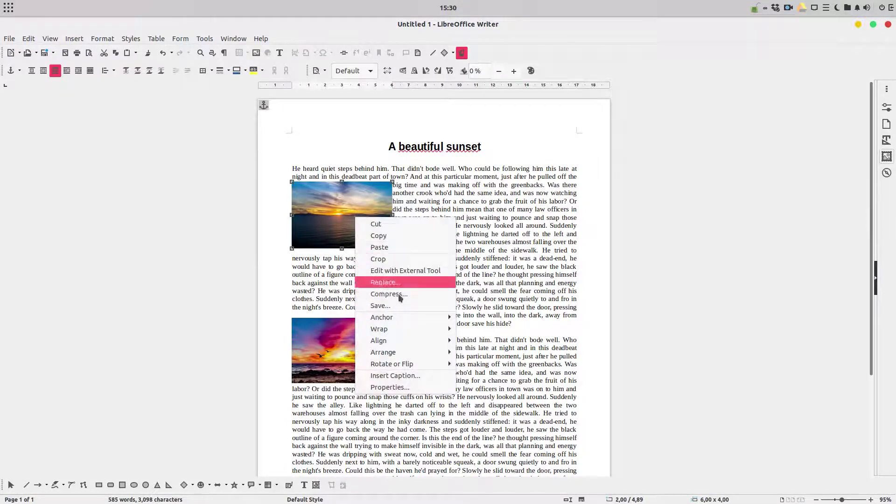
left_click(410, 387)
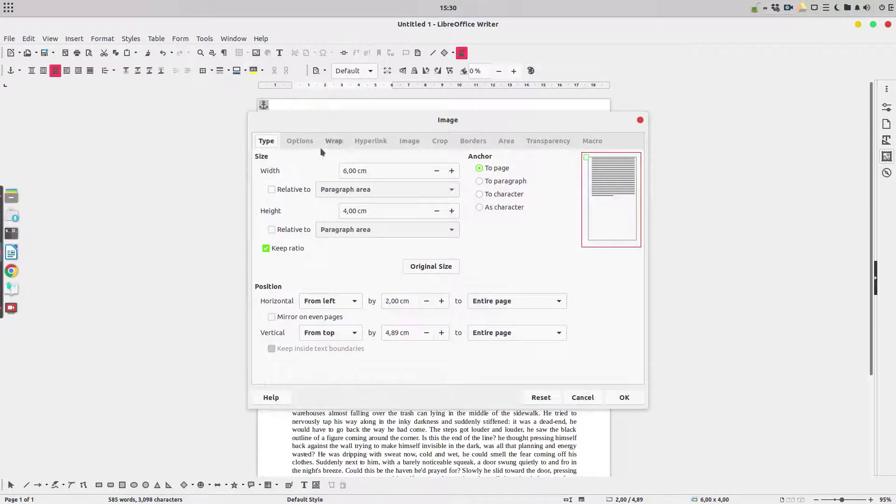
left_click(333, 140)
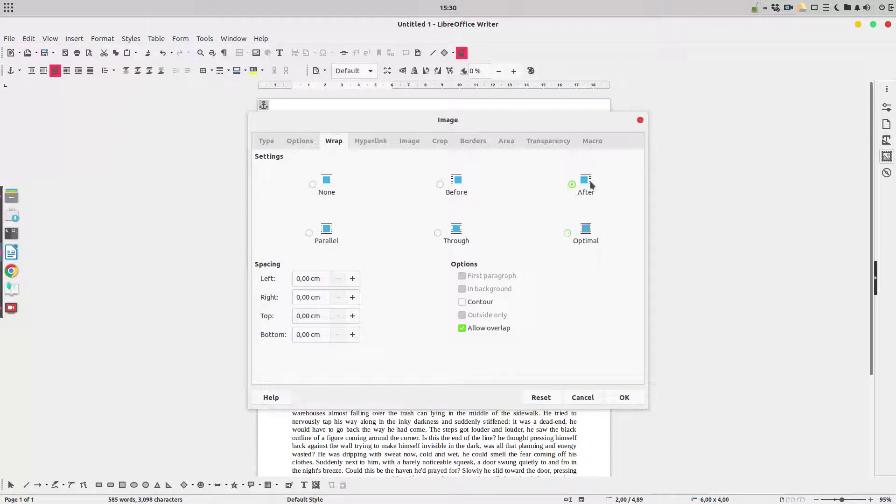
Step: Enter 1 cm for the left, right, top and bottom wrap spacing and confirm
left_click_drag(325, 279, 288, 280)
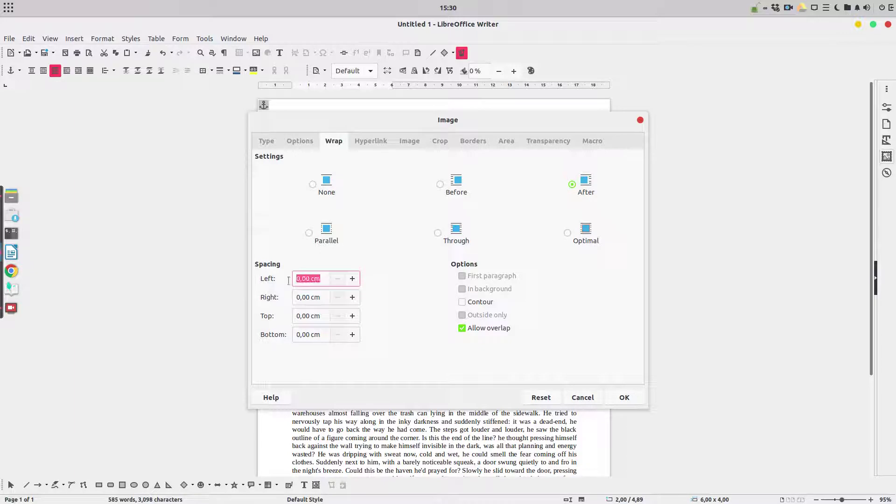
type("1")
key("Tab")
type("1")
key("Tab")
type("1")
key("Tab")
type("1")
key("Tab")
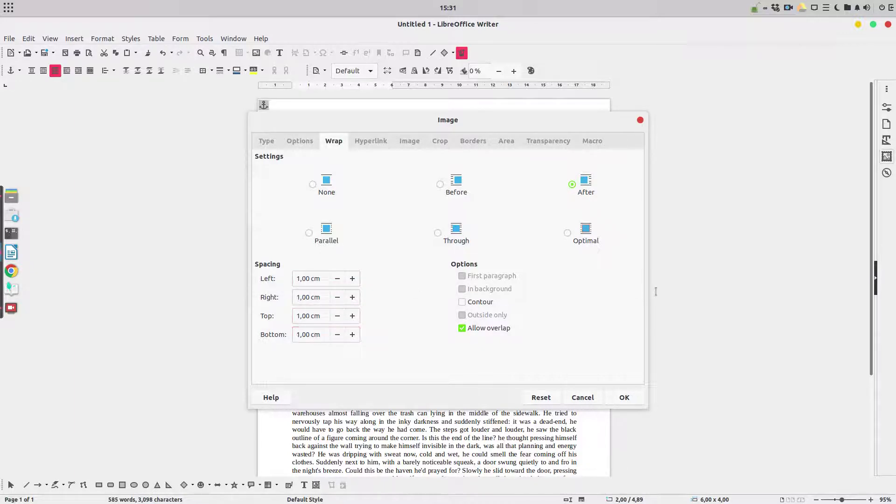
left_click(625, 397)
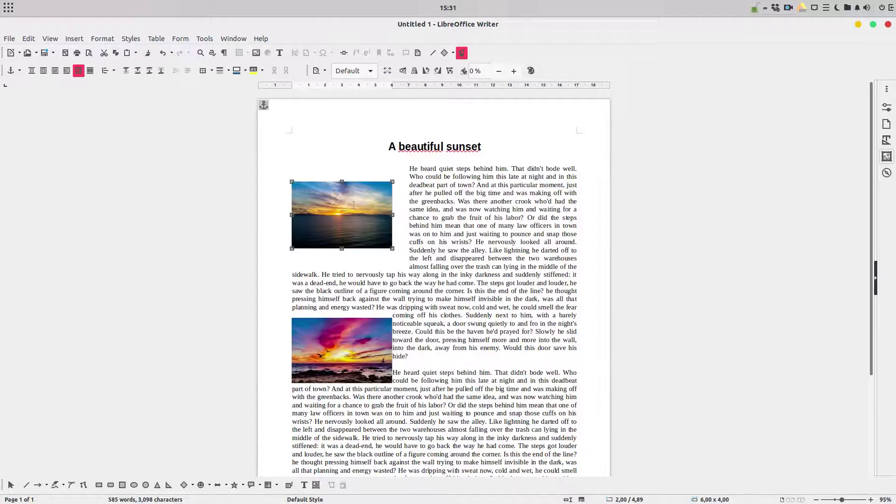
Step: Clone the first photo's 1 cm wrap formatting onto the pink and the third sunset photos
left_click(147, 54)
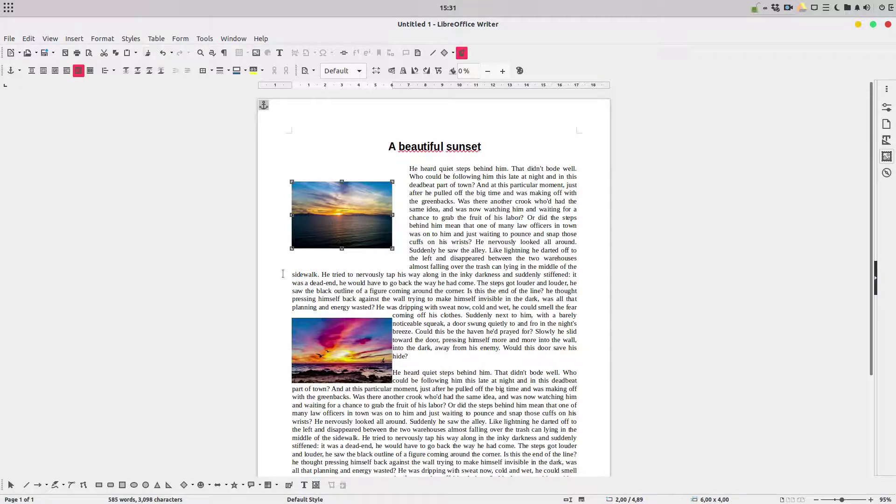
left_click(312, 333)
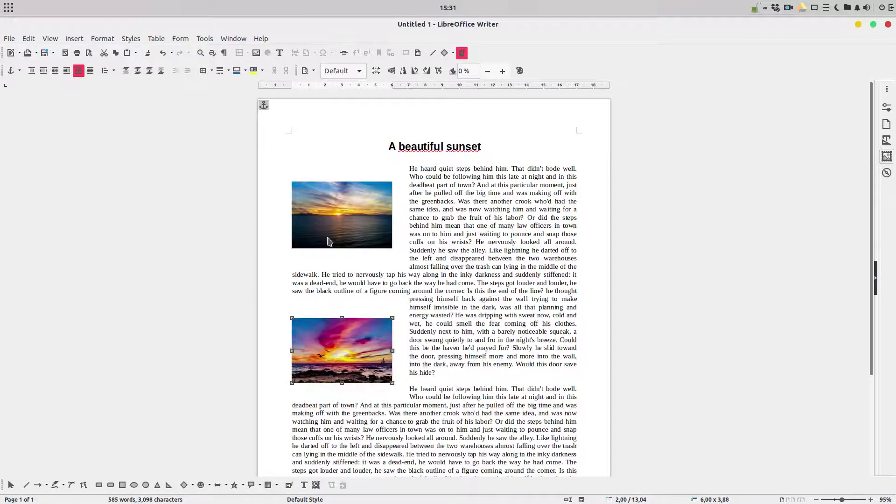
left_click(148, 53)
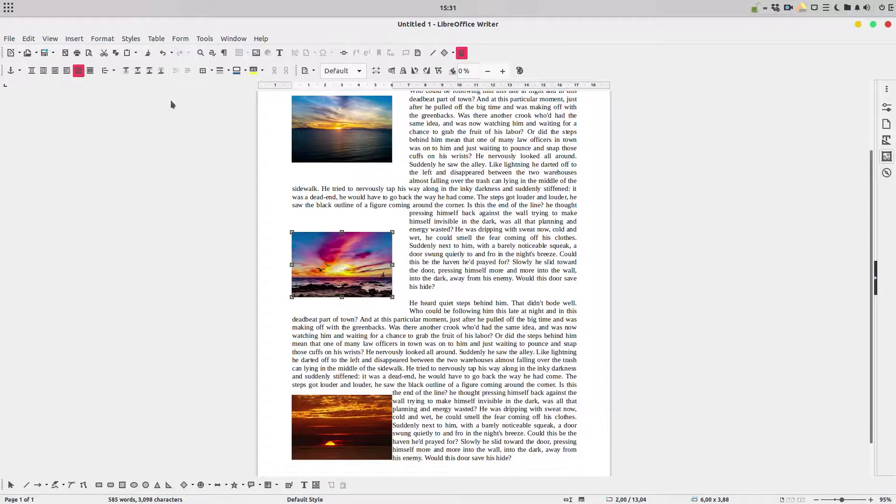
left_click(316, 414)
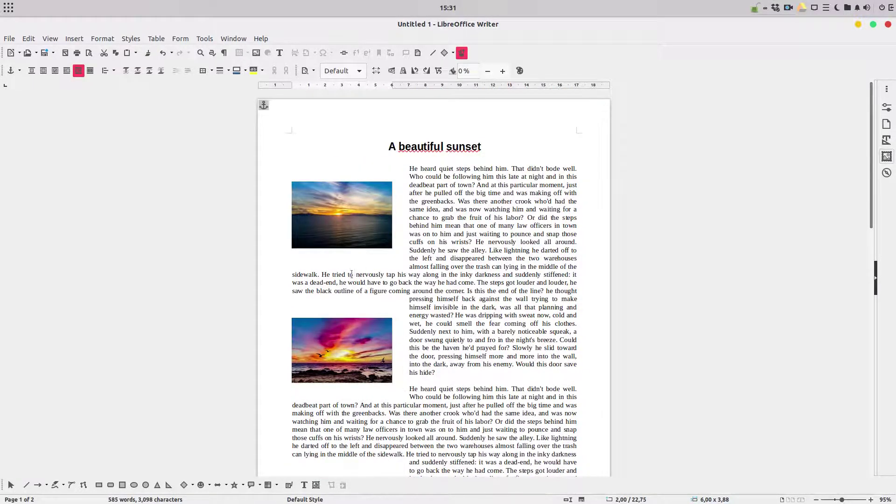
Step: In the first photo's Properties, change the top and bottom wrap spacing to 4,00 cm
right_click(348, 215)
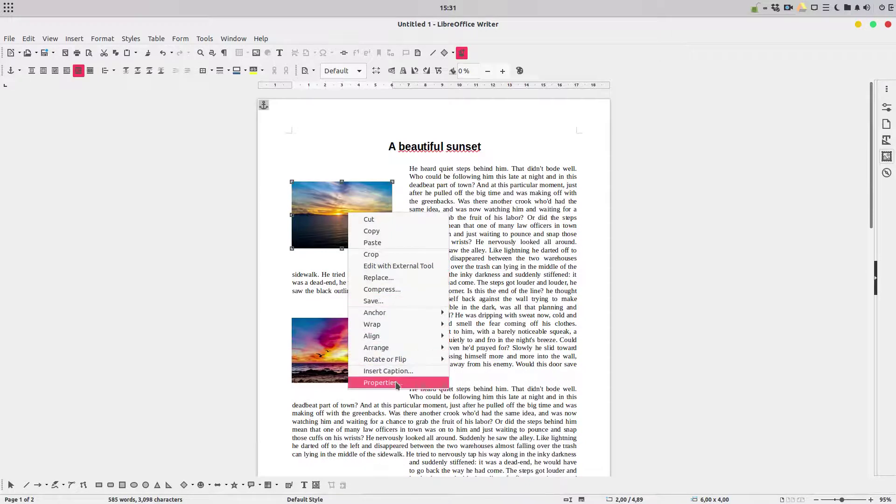
left_click(381, 382)
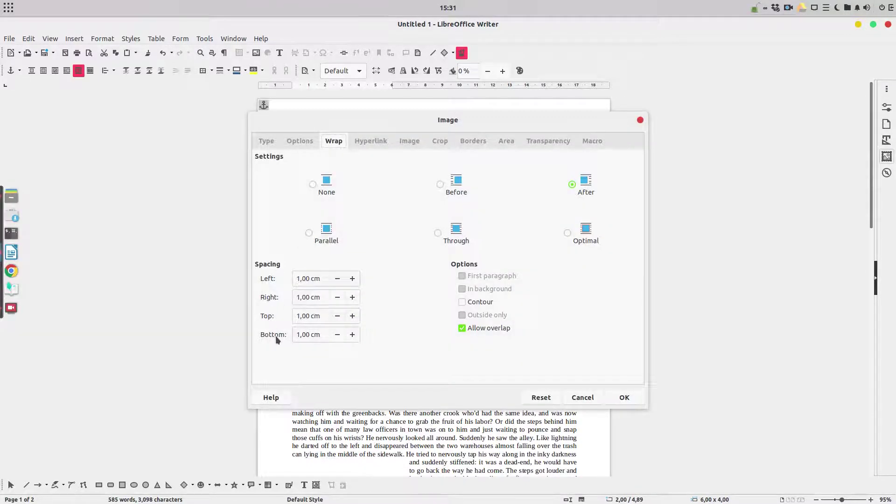
left_click_drag(321, 316, 248, 316)
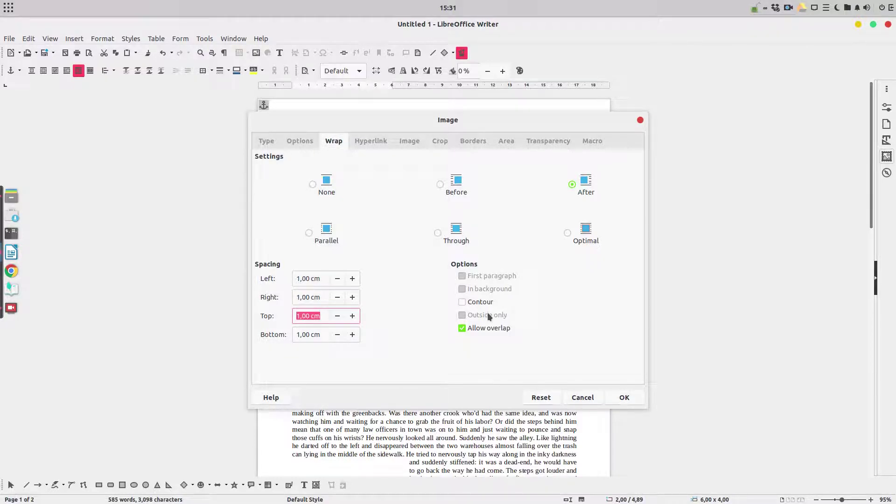
type("4")
key("Tab")
type("4")
key("Tab")
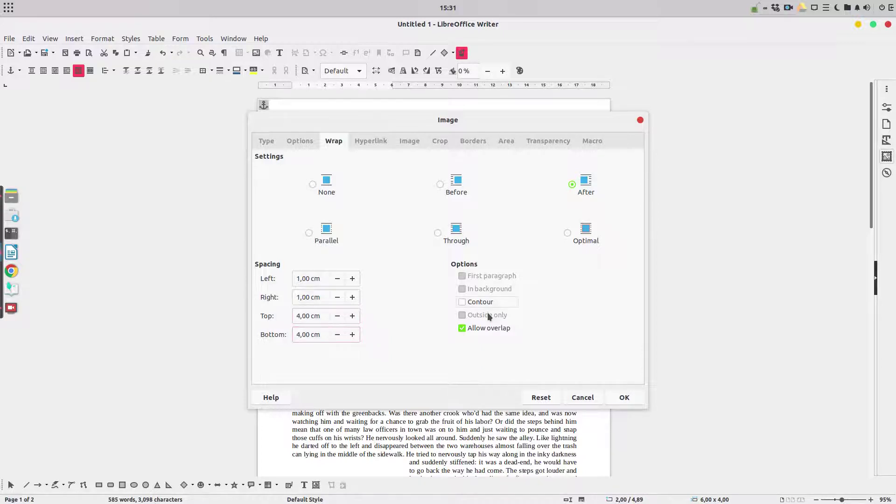
left_click(617, 399)
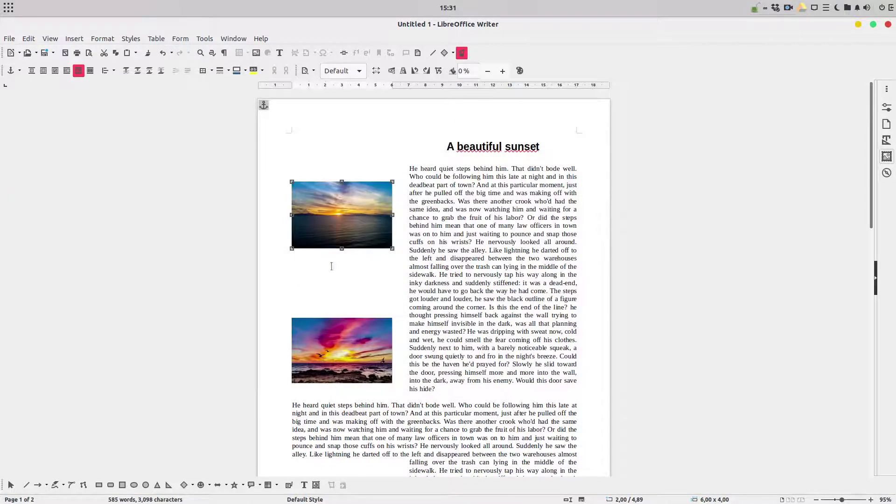
Step: Clone the first photo's 4 cm wrap formatting onto the second and third photos
left_click(148, 53)
left_click(339, 332)
scroll(336, 341, "down", 3)
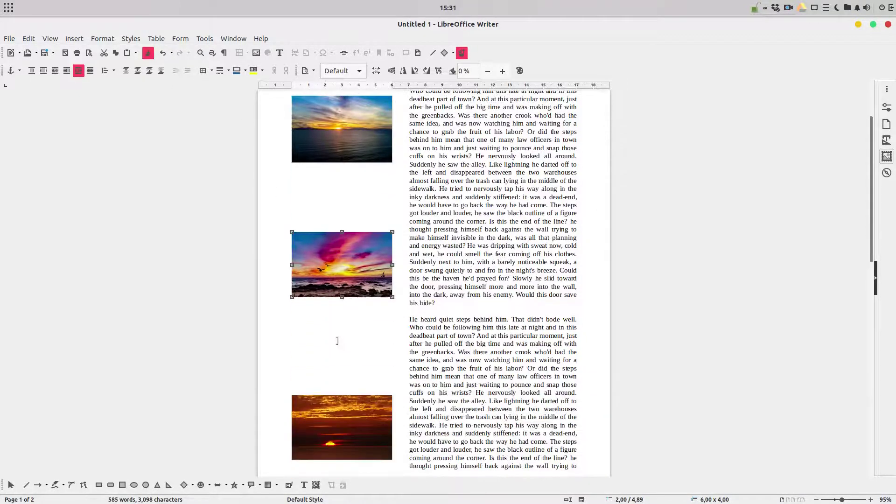
left_click(148, 53)
left_click(332, 442)
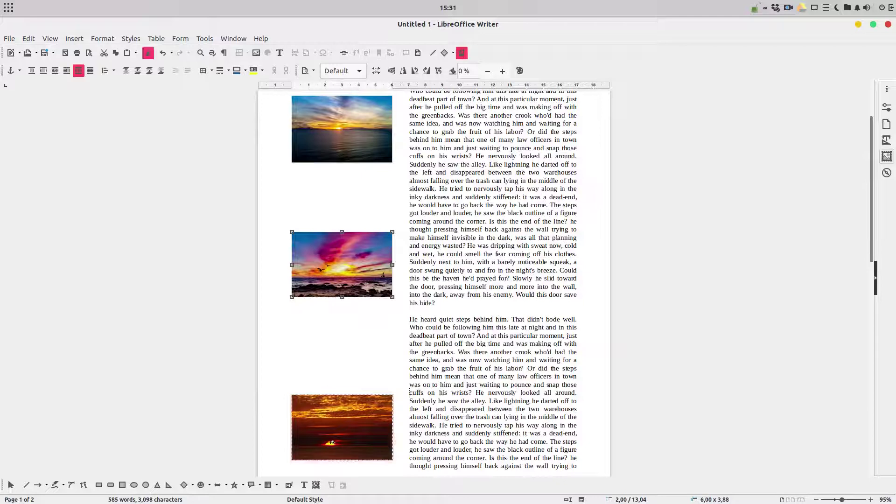
Step: Remove the closing text spilling onto page 2 so it ends at 'Is this the end of the line?'
scroll(398, 382, "down", 5)
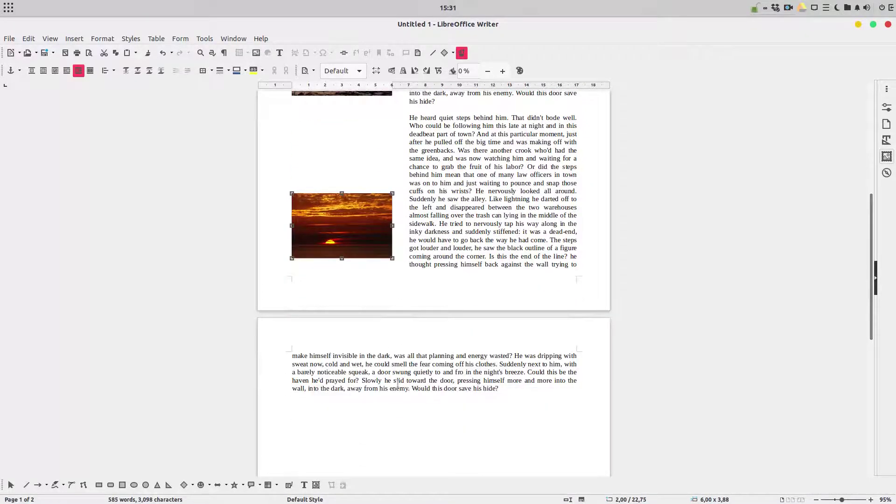
scroll(377, 314, "up", 12)
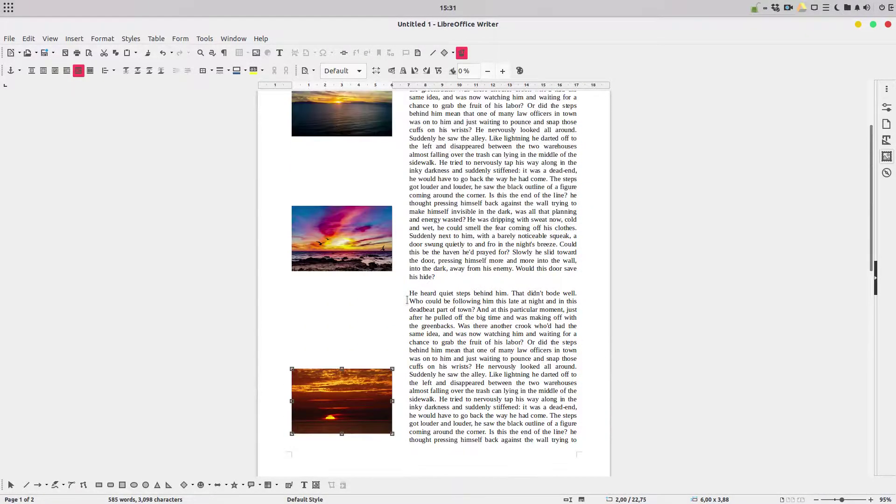
scroll(407, 299, "down", 7)
left_click_drag(508, 346, 513, 312)
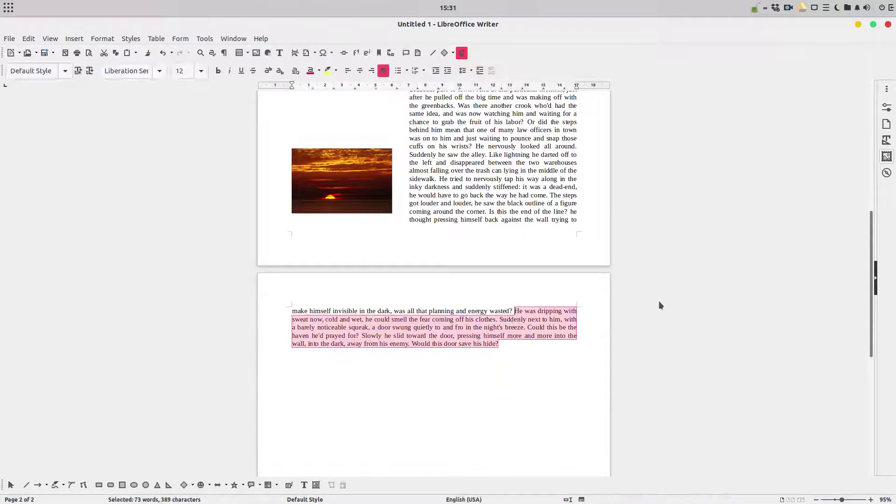
key("shift+Up")
key("shift+Up")
key("shift+Right")
key("shift+Right")
key("shift+Right")
key("shift+Right")
key("shift+Right")
key("shift+Right")
key("shift+Right")
key("shift+Right")
key("shift+Right")
key("shift+Right")
key("shift+Right")
key("shift+Right")
key("shift+Right")
key("shift+Right")
key("shift+Right")
key("shift+Right")
key("shift+Right")
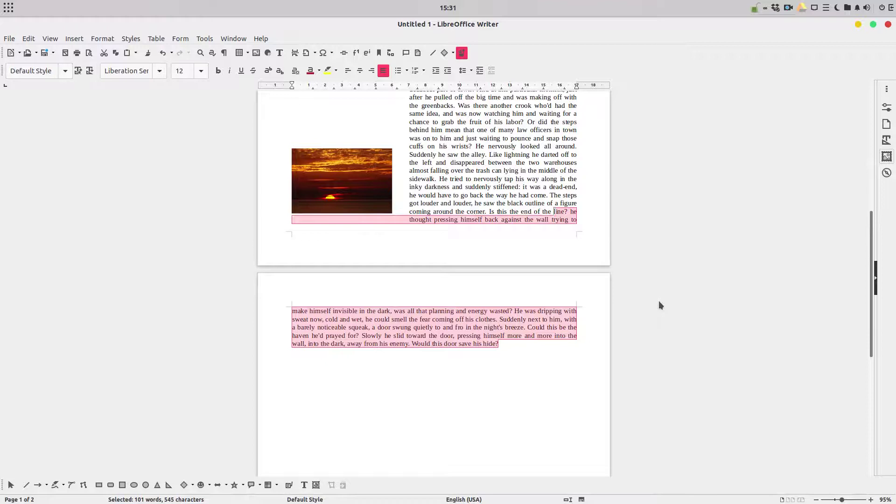
key("ctrl+z")
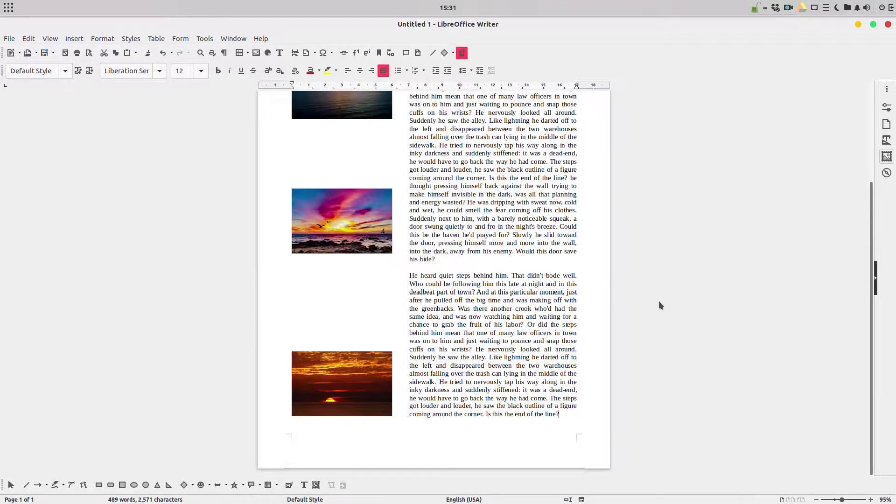
scroll(541, 335, "up", 3)
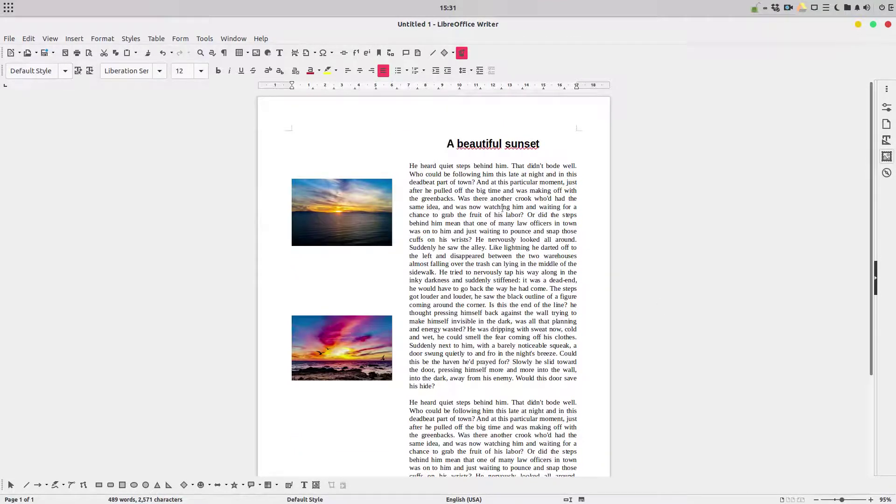
Step: Enter 1 cm as the top wrap spacing in the first sunset image's Properties
left_click(454, 144)
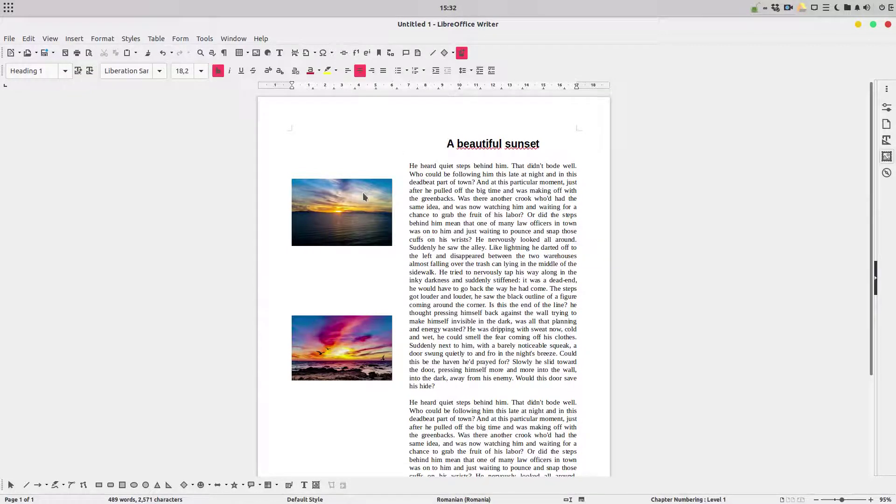
left_click(431, 136)
right_click(330, 195)
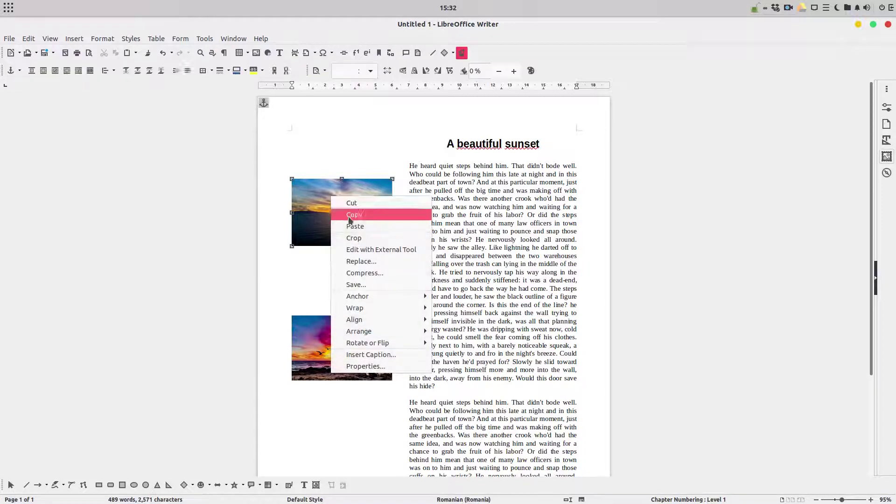
left_click(373, 367)
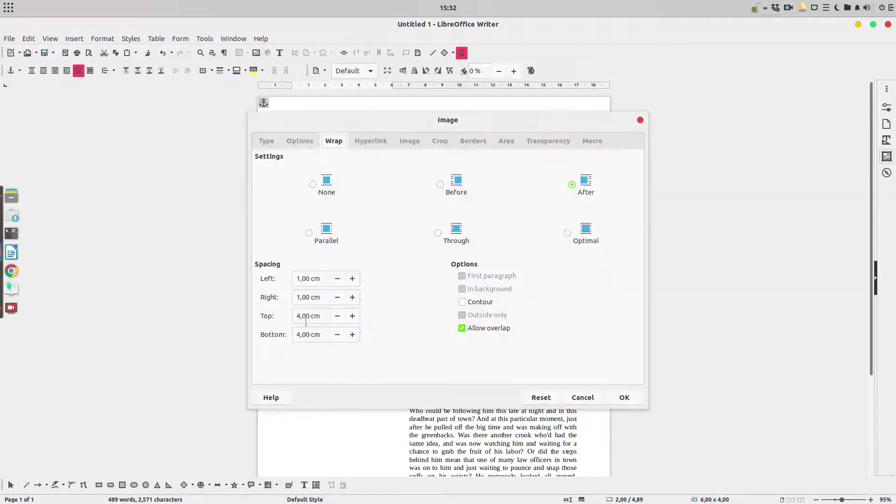
triple_click(313, 317)
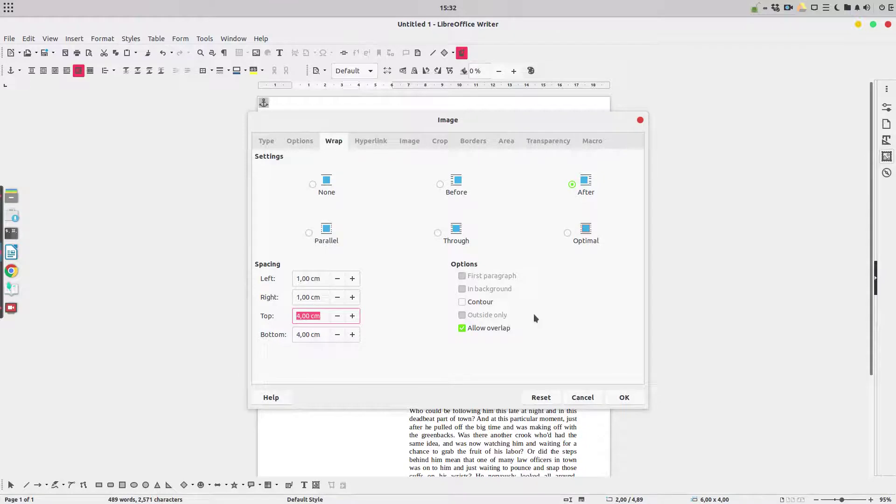
type("1")
left_click(624, 397)
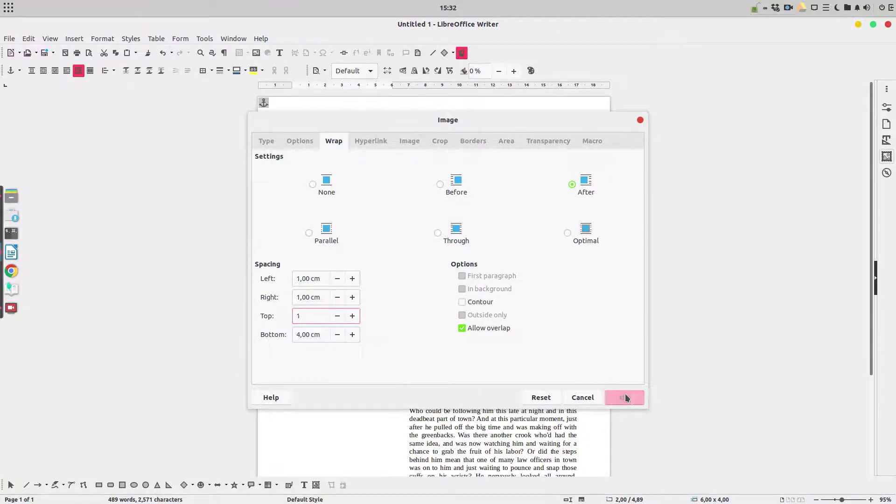
left_click(374, 227)
left_click(367, 222)
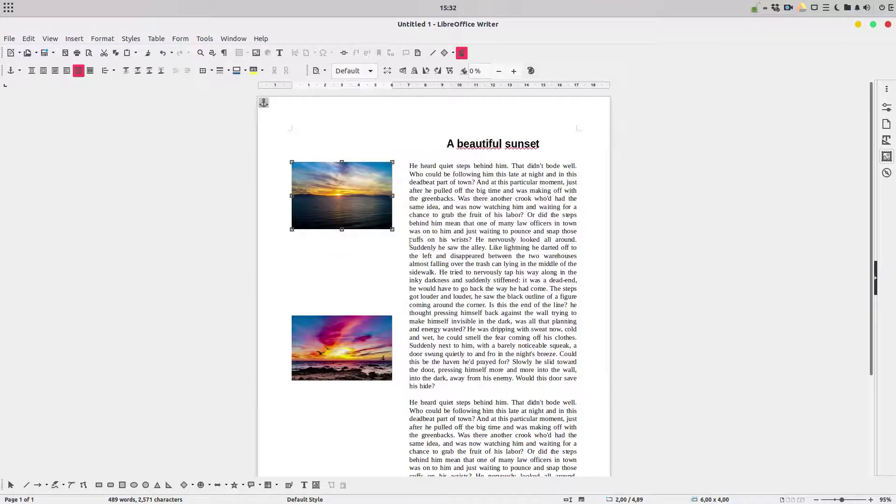
Step: Nudge the bottom sunset image up and the middle pink one down to even the column
key("ctrl+z")
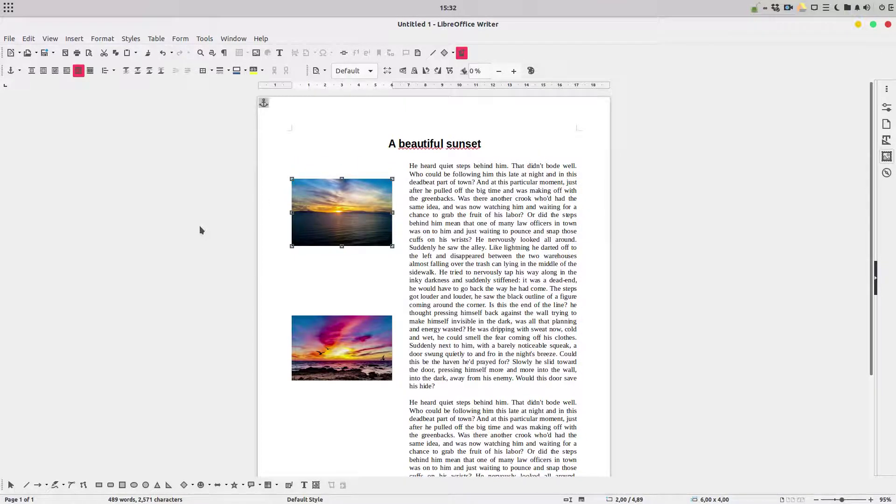
left_click(403, 146)
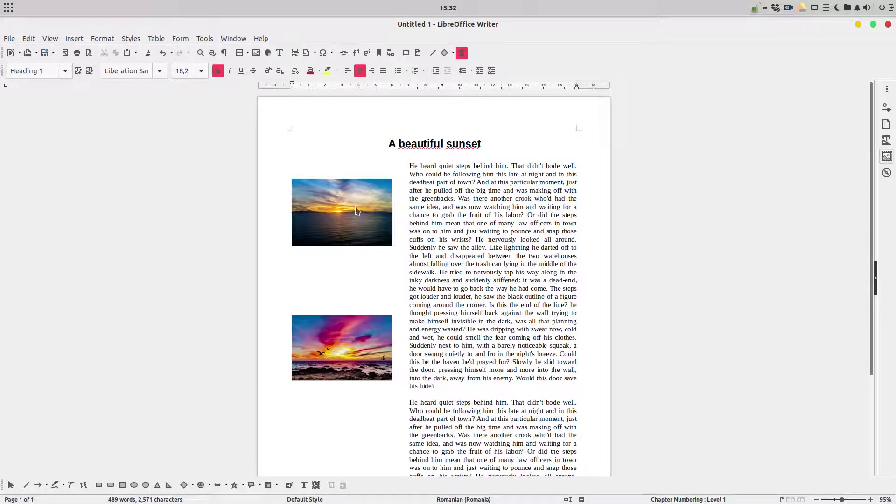
left_click(357, 211)
scroll(442, 211, "down", 5)
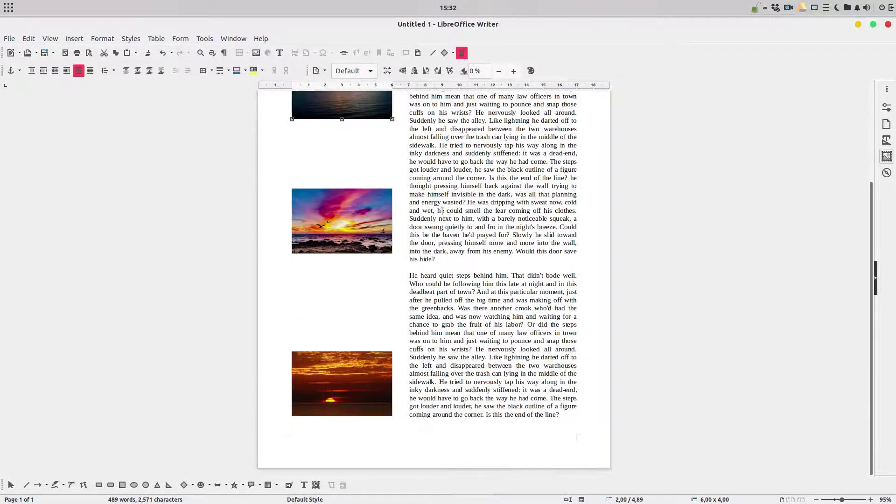
left_click(364, 382)
key("Up")
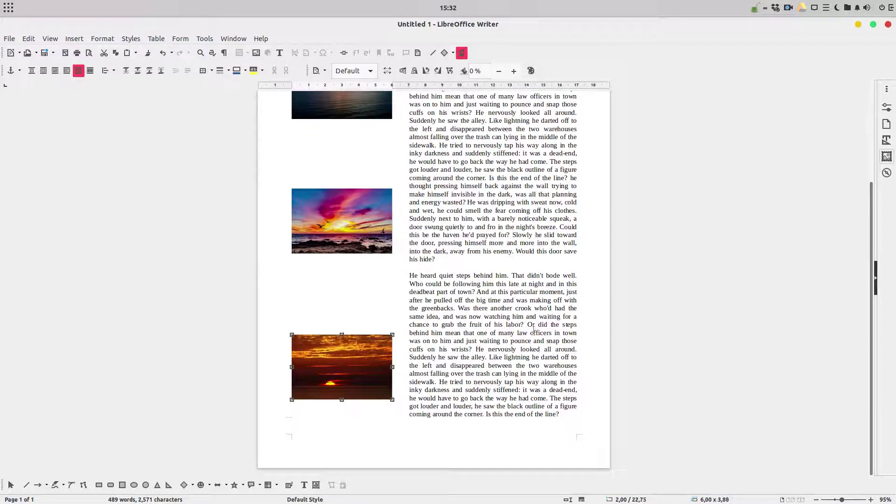
scroll(405, 321, "up", 2)
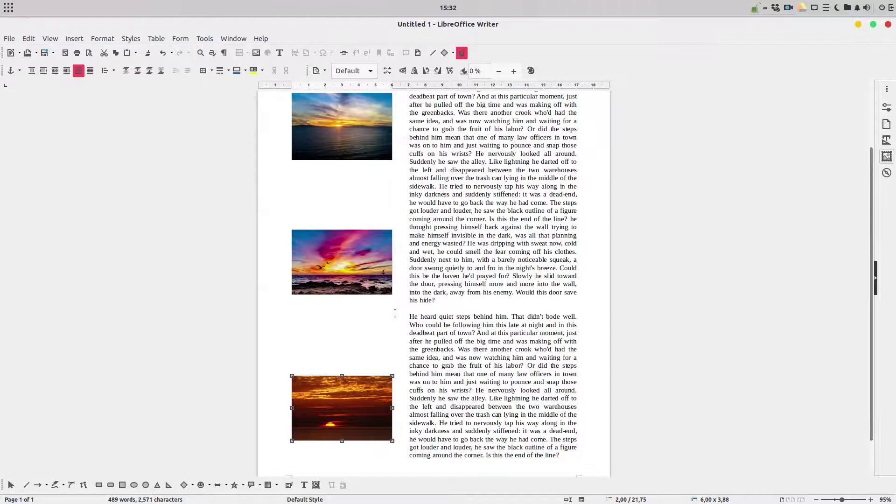
key("shift+Tab")
key("Down")
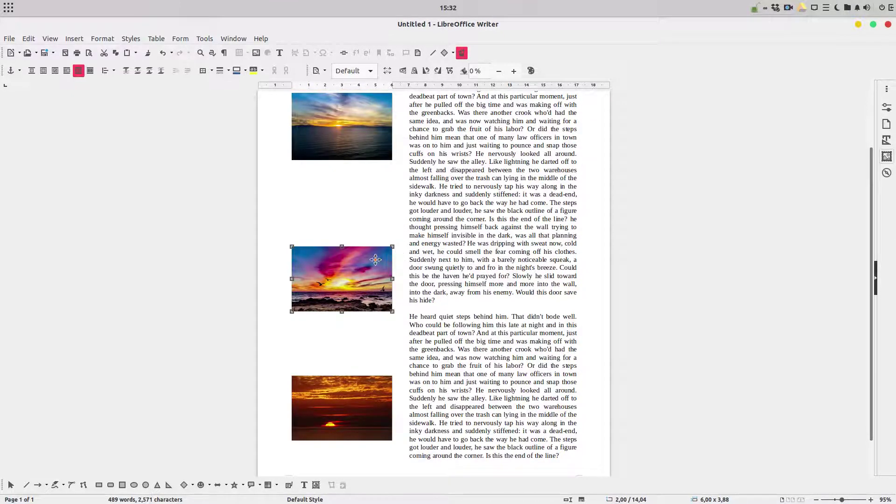
left_click(144, 421)
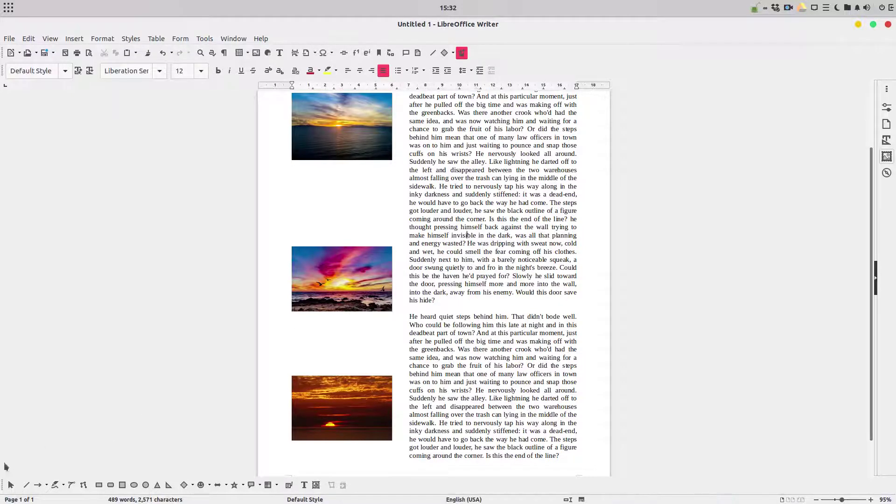
left_click(26, 485)
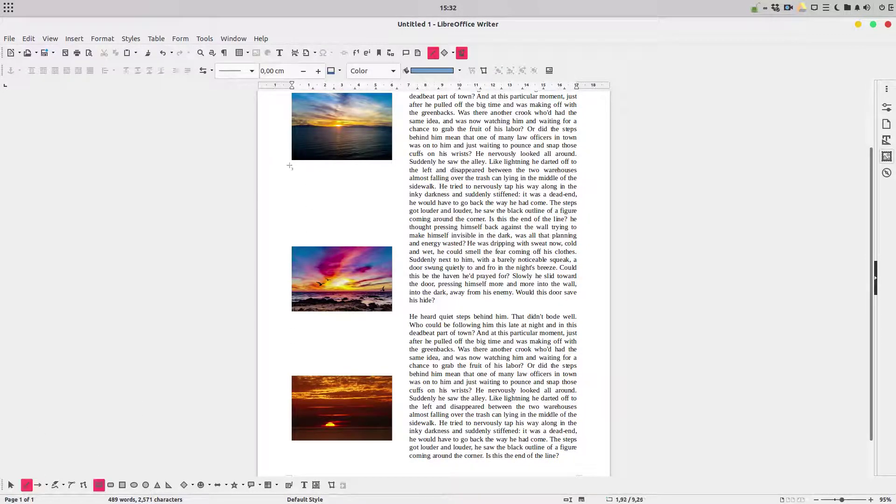
Step: Draw blue spacer rectangles and place them in both gaps between the three sunset images
mouse_move(293, 162)
left_mouse_down()
mouse_move(314, 184)
mouse_move(318, 243)
left_mouse_up()
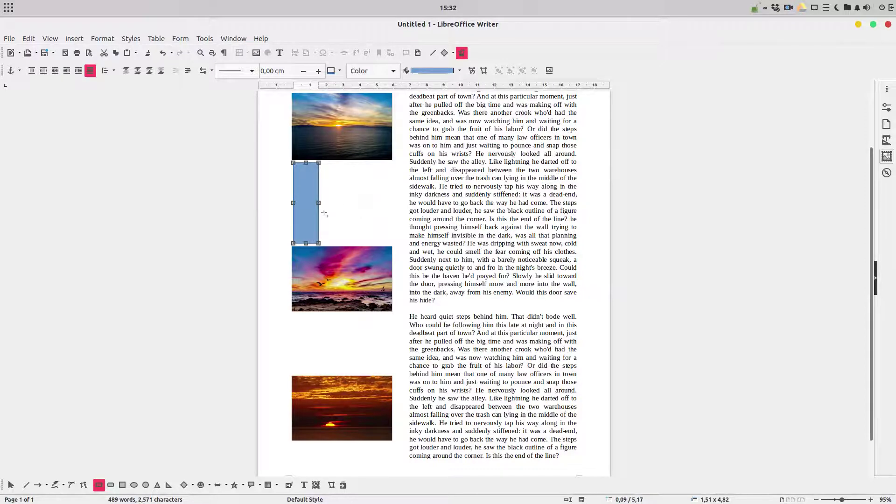
left_click_drag(303, 202, 301, 353)
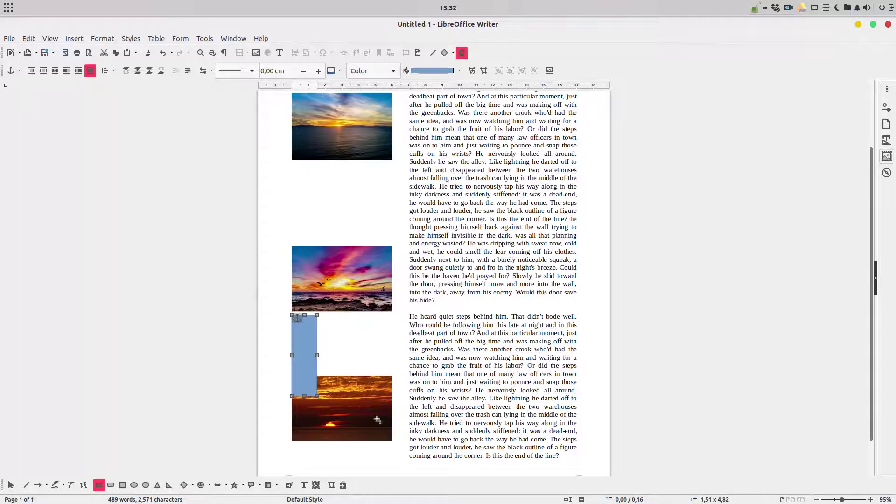
scroll(449, 315, "up", 1)
left_click(372, 298)
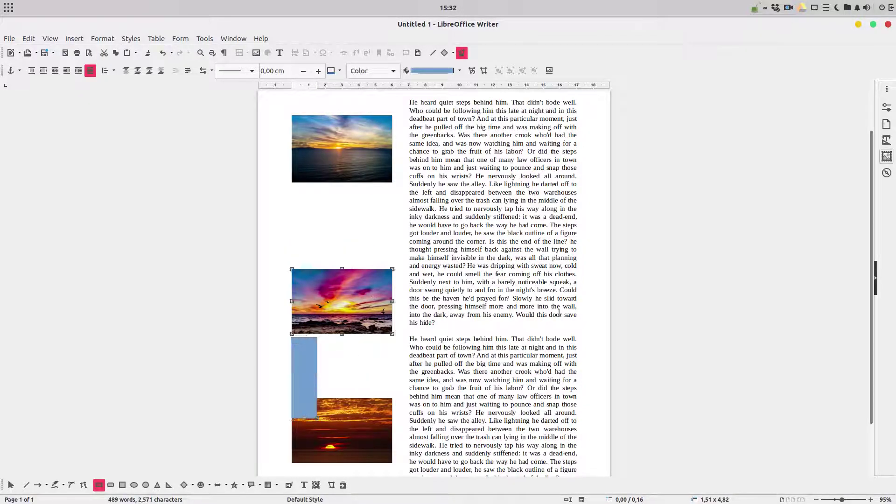
left_click_drag(307, 385, 307, 365)
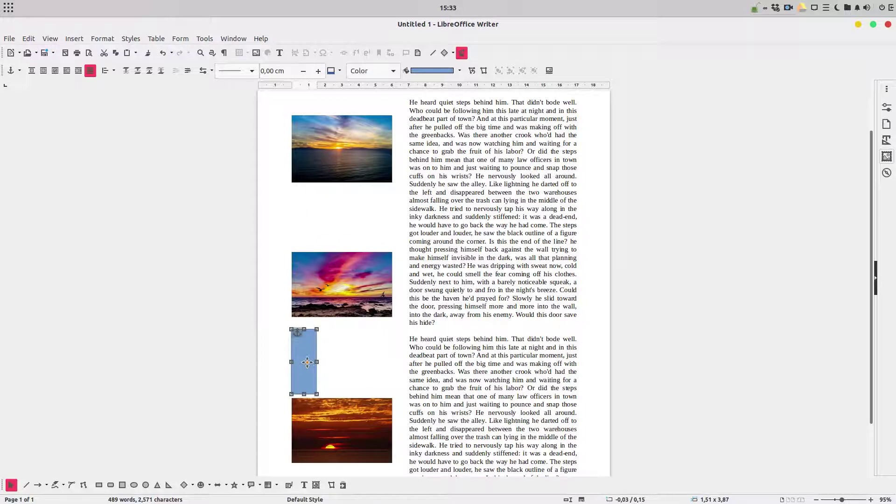
left_click_drag(307, 347, 309, 212)
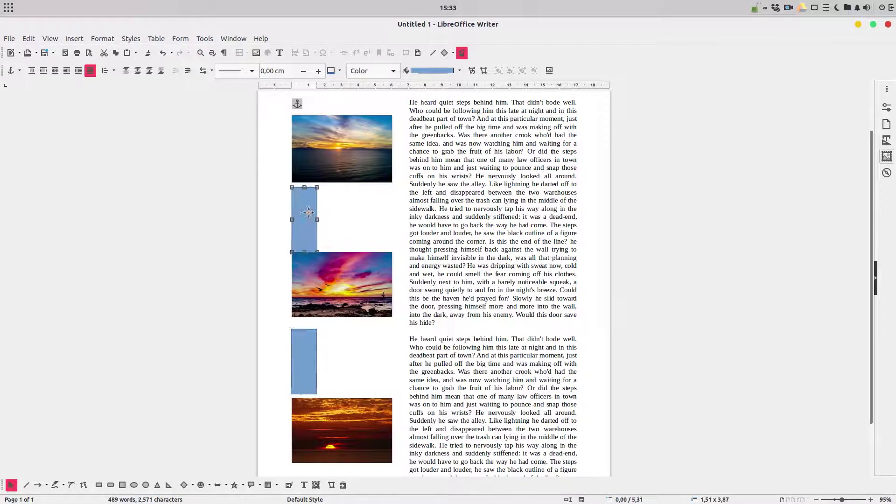
left_click(330, 282)
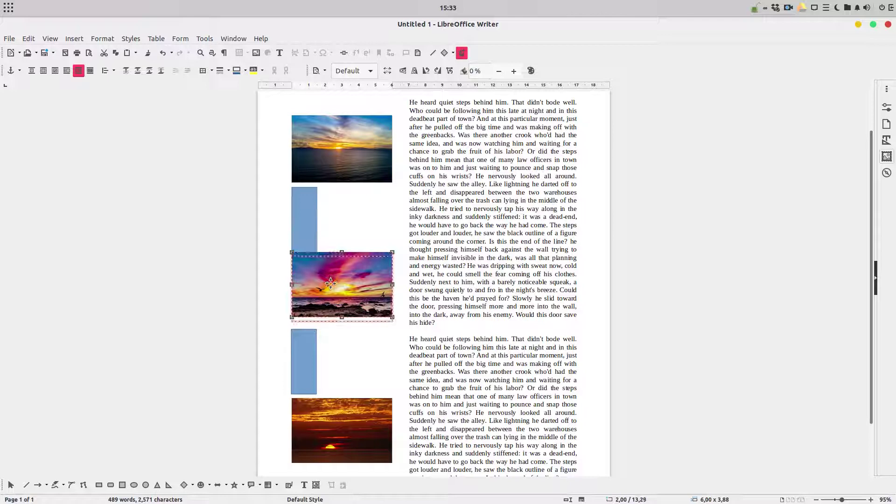
Step: Lower the pink photo slightly and view its size and position: 6,00 × 3,88 cm at 2,00 / 13,32 cm
left_click_drag(330, 283, 331, 285)
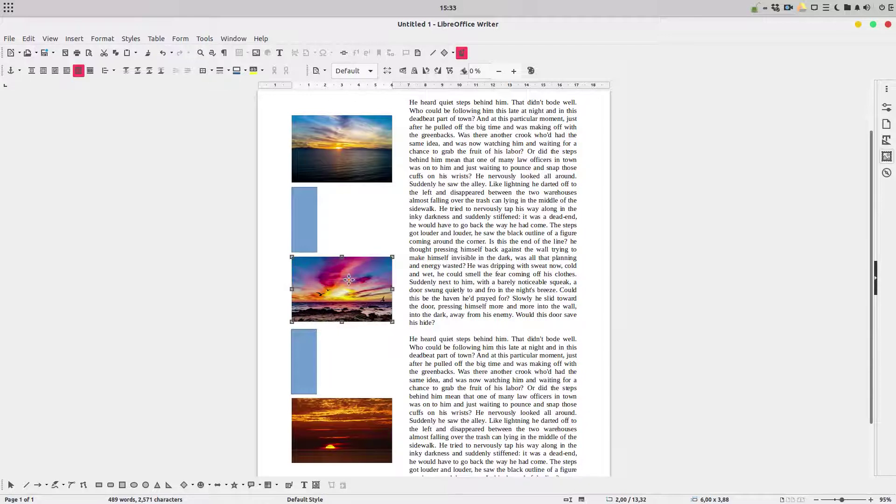
scroll(375, 322, "down", 3)
scroll(375, 322, "up", 6)
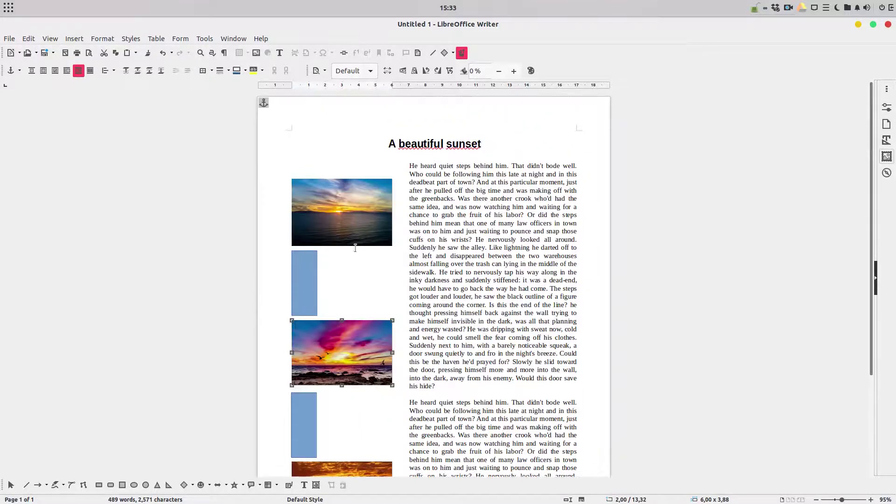
scroll(354, 247, "down", 4)
right_click(345, 265)
left_click(373, 436)
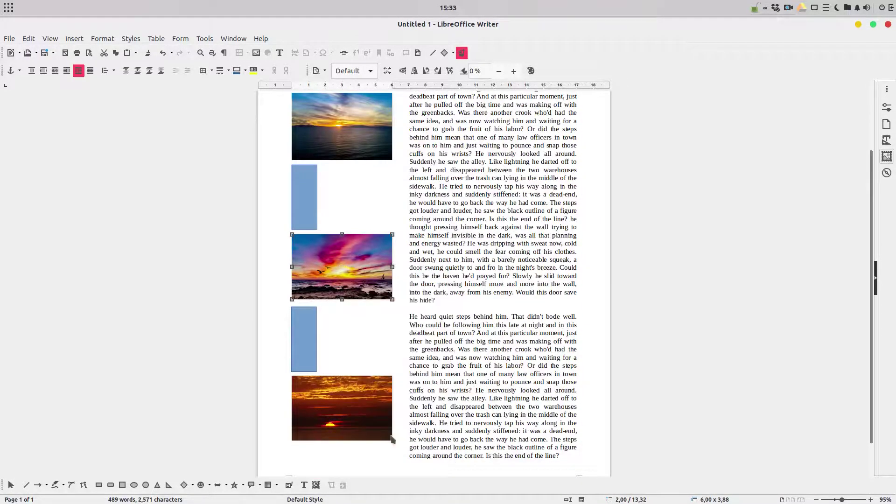
left_click(266, 141)
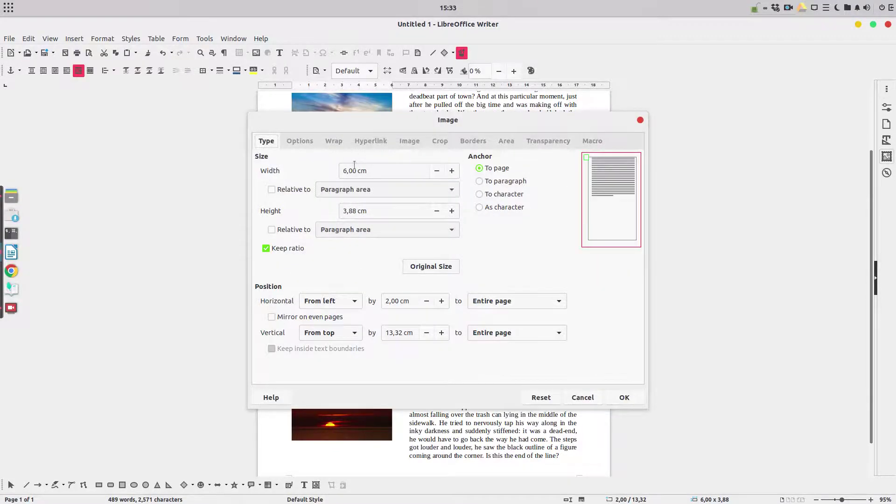
Step: Delete both blue spacer rectangles and unmaximize the window to reveal the proposal.odt sketch
left_click(624, 397)
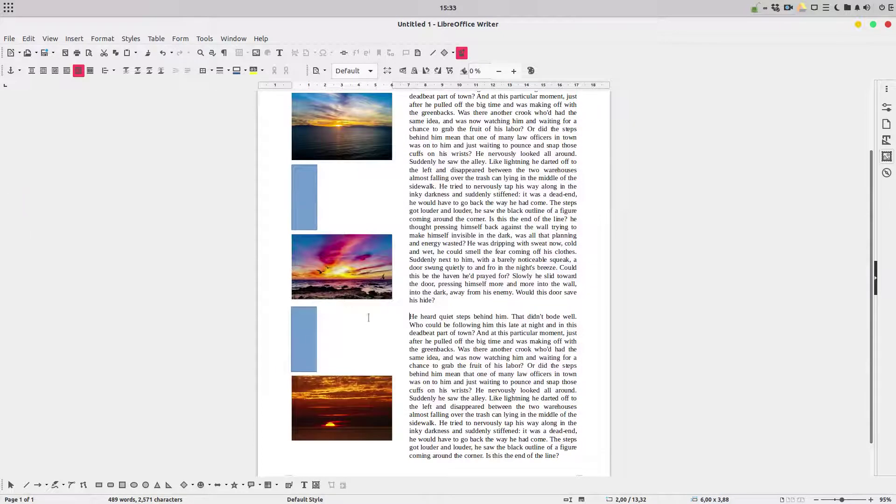
left_click(368, 318)
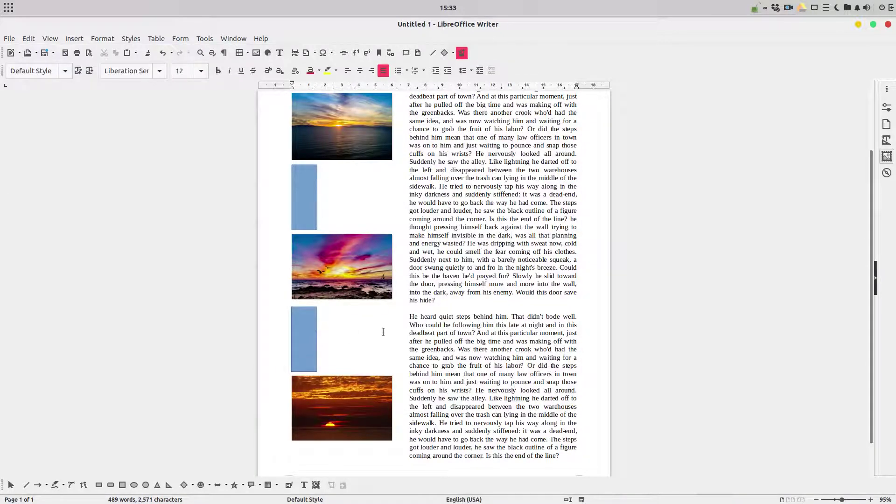
left_click(304, 182)
key("Delete")
left_click(304, 313)
key("Delete")
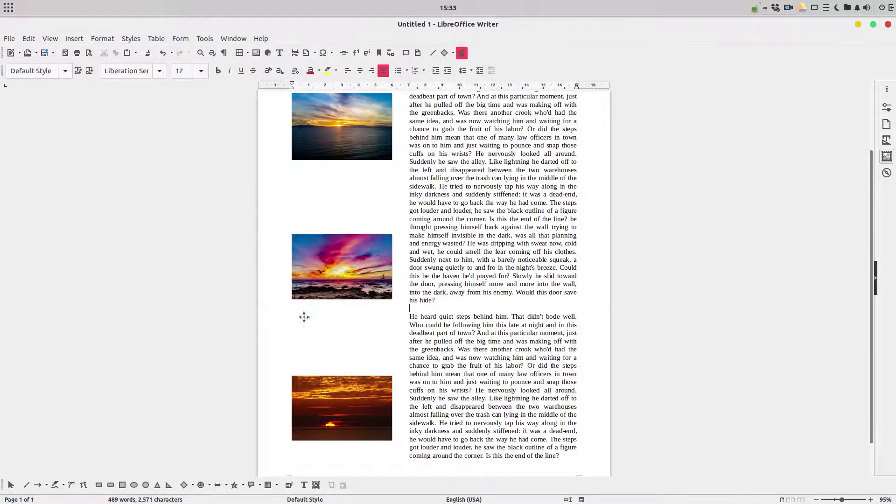
scroll(512, 260, "up", 3)
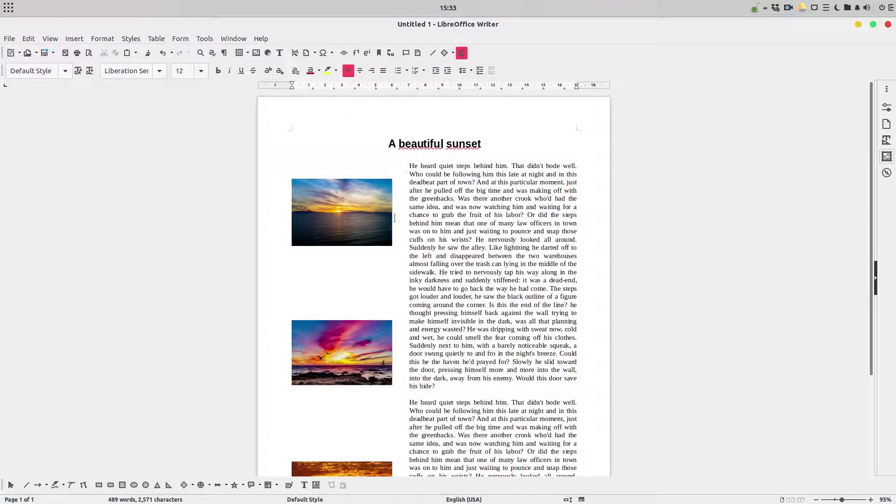
left_click_drag(483, 24, 892, 91)
Step: Deselect the grey shape in proposal.odt and return to the Untitled 1 sunset document
left_click(434, 30)
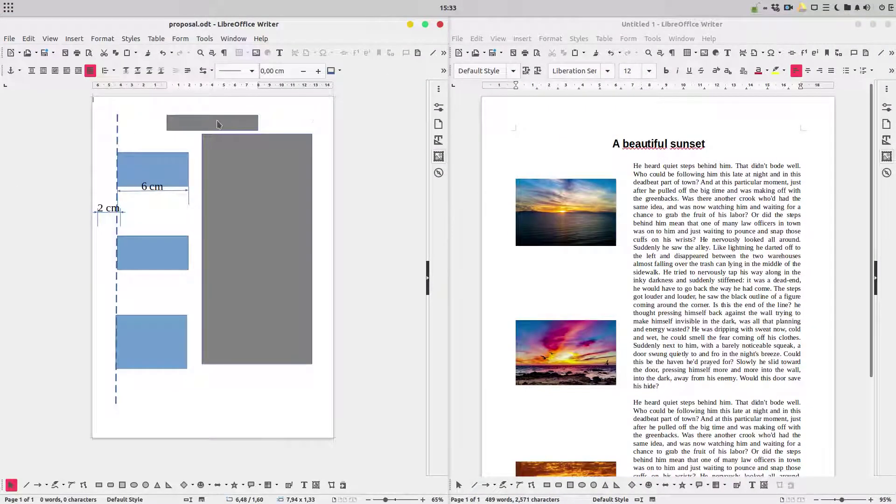
key("Escape")
left_click(491, 165)
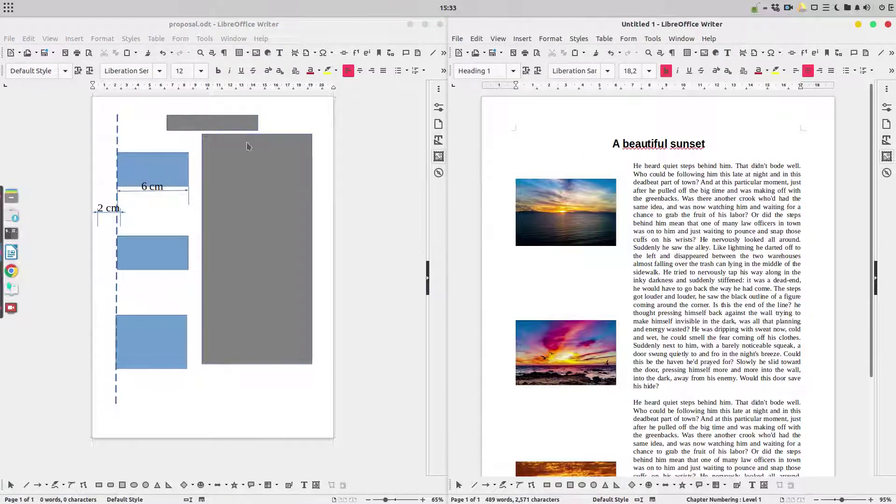
scroll(634, 214, "down", 5)
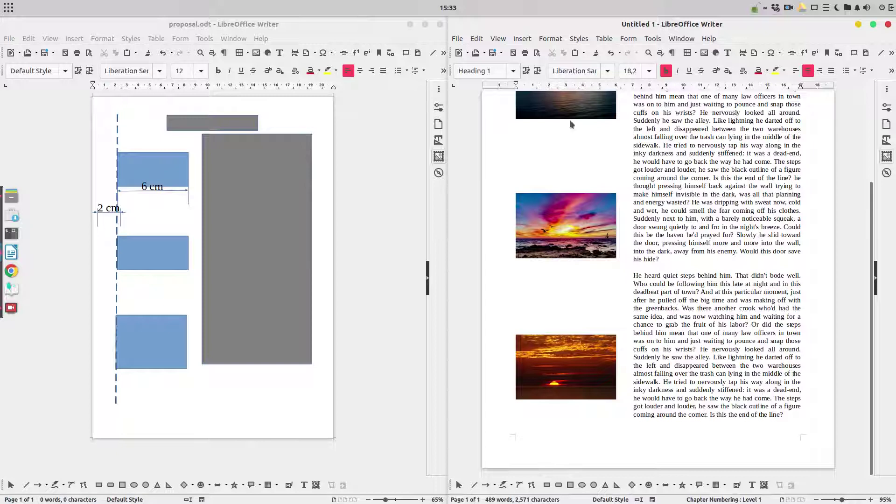
scroll(570, 123, "up", 1)
Step: Select the top, middle and bottom sunset photos in turn to check their placement
left_click(556, 120)
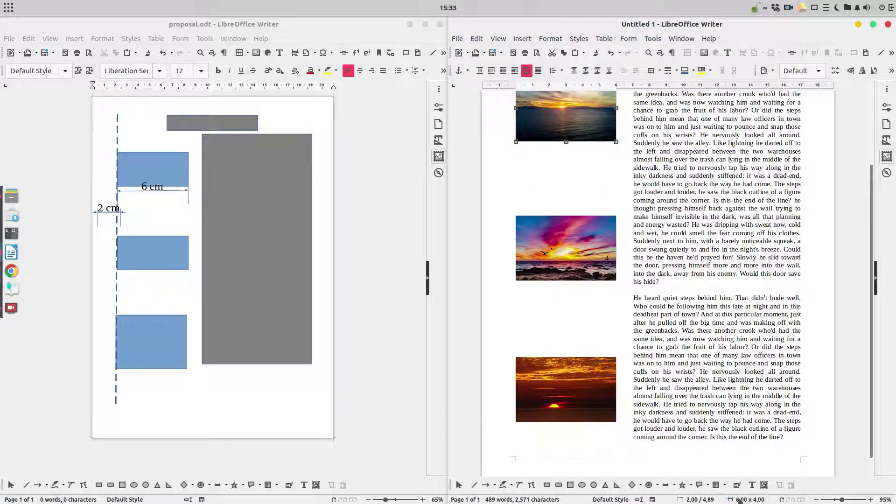
left_click(556, 270)
left_click(590, 394)
scroll(540, 132, "up", 3)
left_click(577, 227)
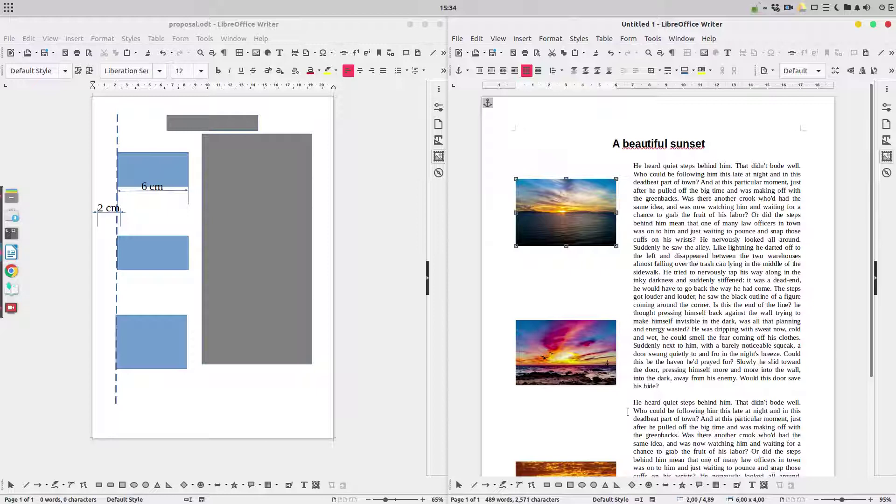
key("Tab")
key("Tab")
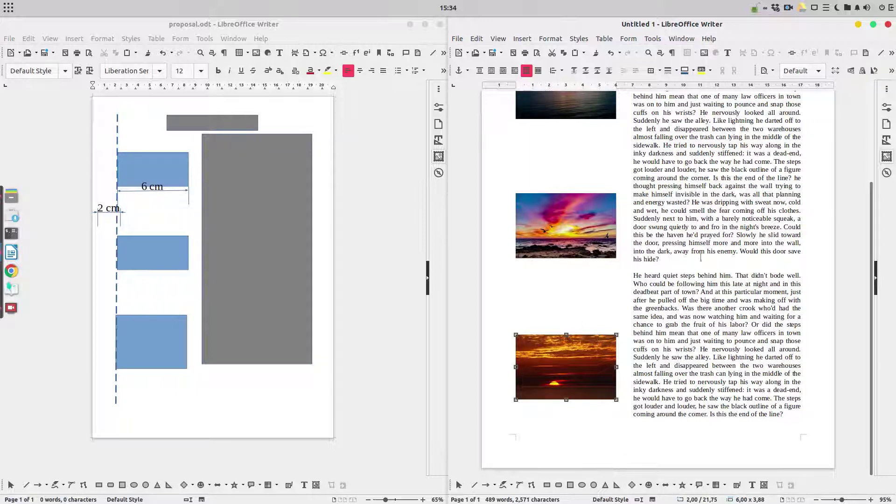
Step: Maximize the Untitled 1 window and scroll up to the 'A beautiful sunset' title
scroll(700, 257, "up", 2)
scroll(702, 258, "down", 2)
double_click(793, 24)
scroll(494, 211, "up", 6)
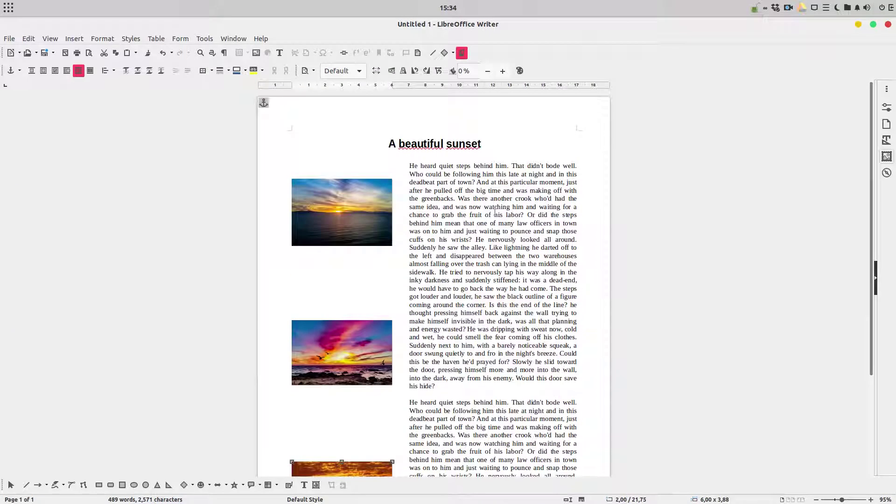
Step: In the first photo's border properties, choose top-and-bottom lines with 0,25 cm padding
right_click(330, 214)
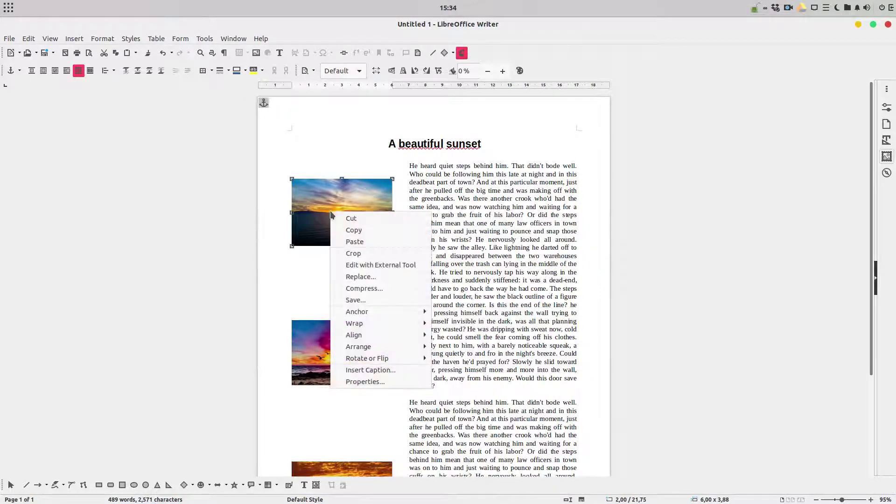
left_click(381, 383)
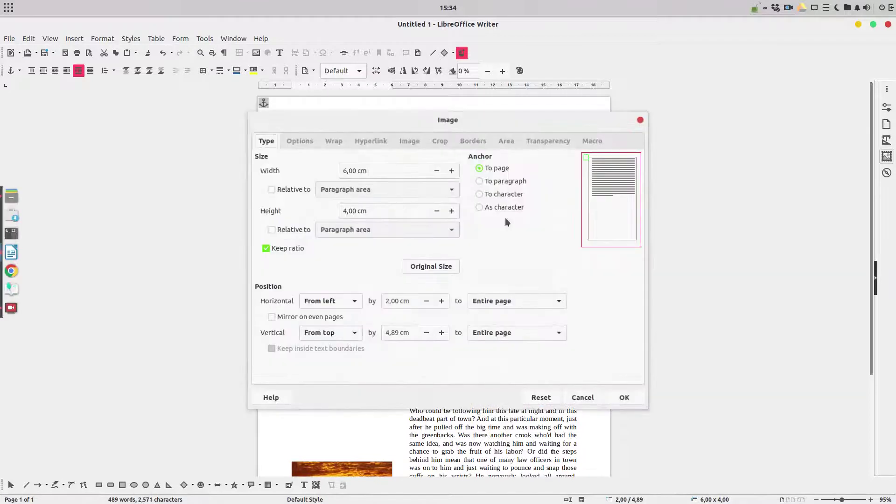
left_click(474, 142)
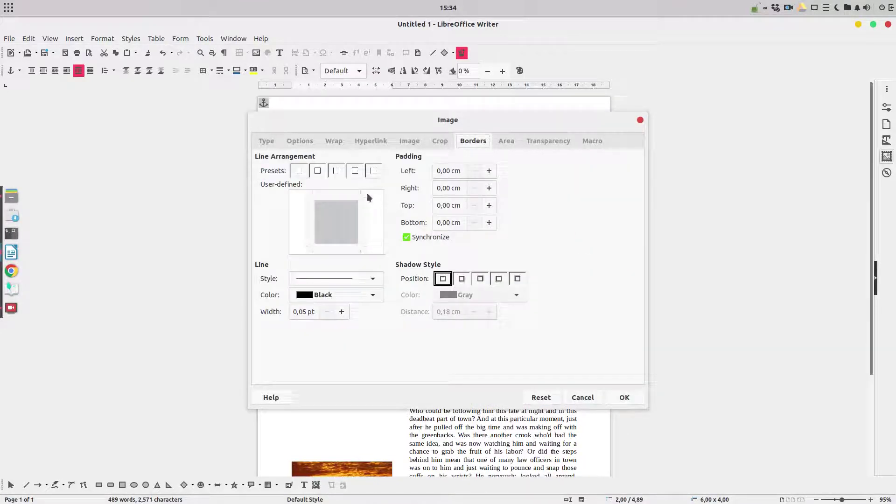
left_click(354, 171)
left_click(489, 171)
left_click(489, 171)
Step: Make the border lines solid, 1,55 pt wide and Light Purple 2, then confirm
left_click(372, 278)
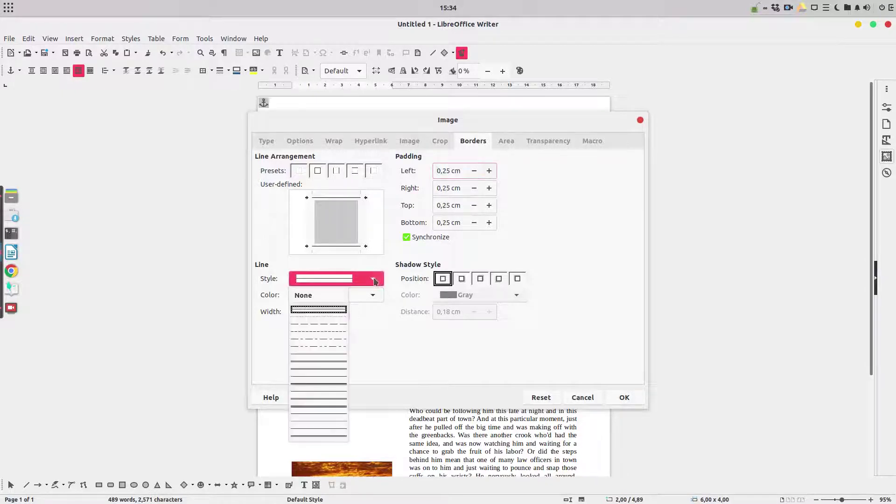
left_click(332, 309)
left_click(342, 312)
left_click(342, 313)
left_click(342, 312)
left_click(341, 312)
left_click(341, 312)
left_click(357, 296)
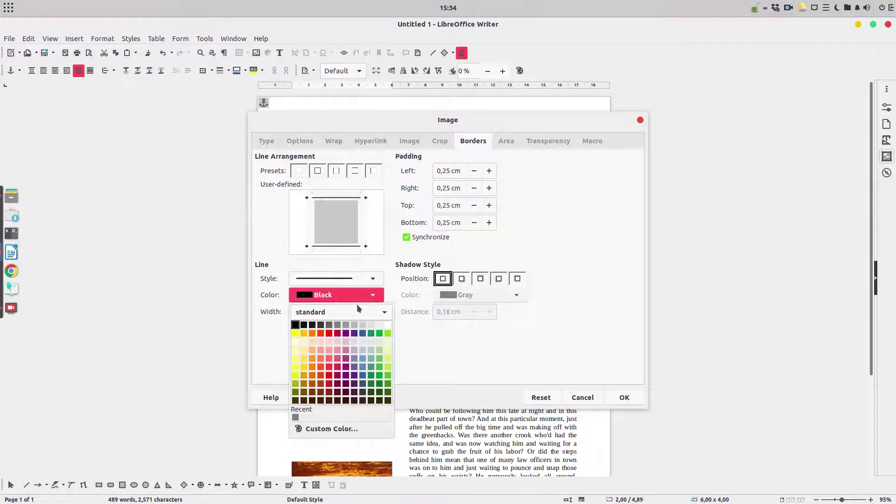
left_click(345, 359)
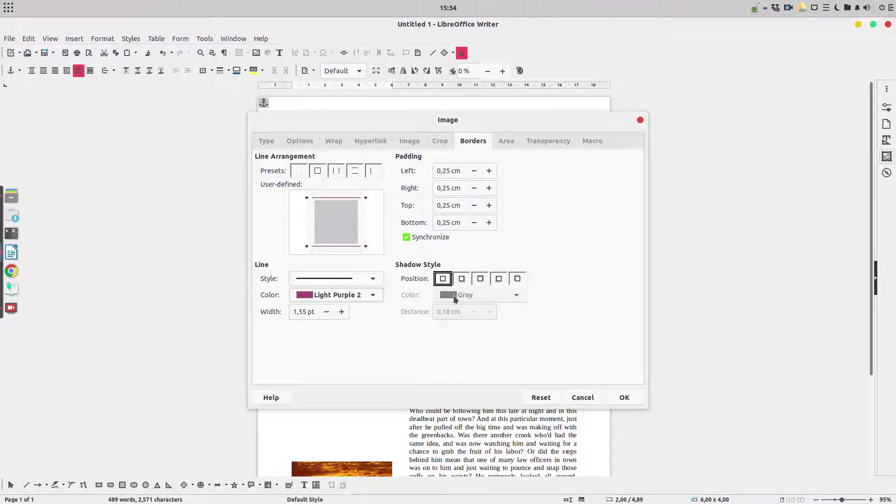
left_click(624, 397)
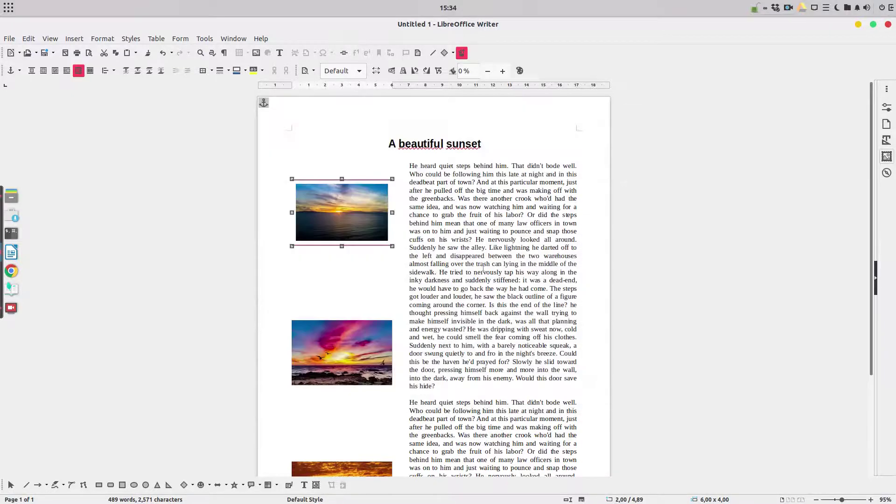
left_click(465, 205)
Step: Clone the first photo's purple border onto the second and third sunset photos
left_click(363, 199)
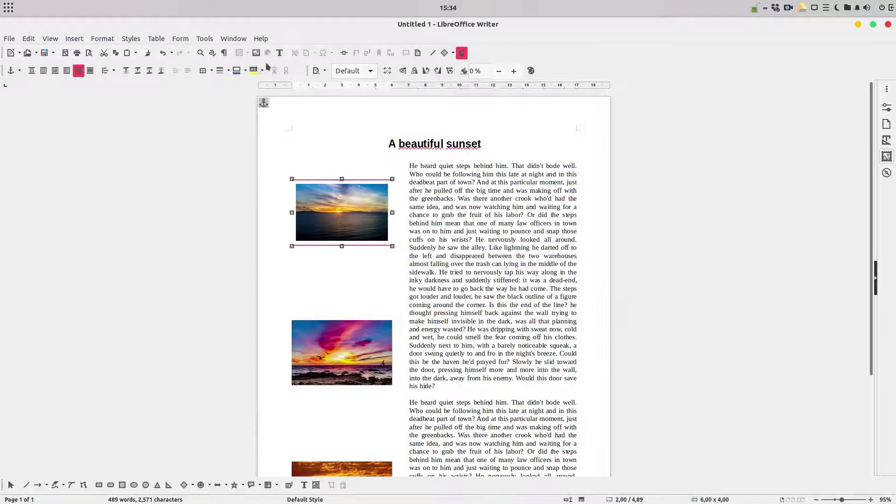
left_click(148, 53)
left_click(351, 353)
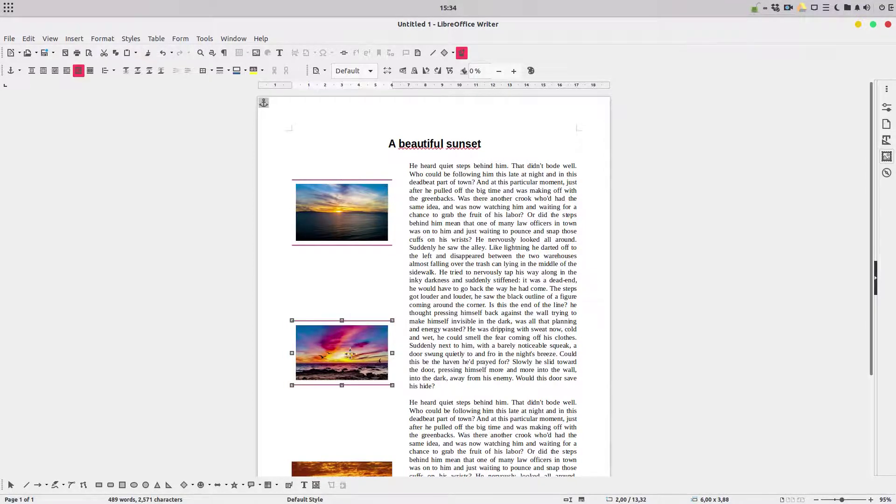
scroll(373, 313, "down", 5)
left_click(149, 53)
left_click(349, 348)
left_click(457, 340)
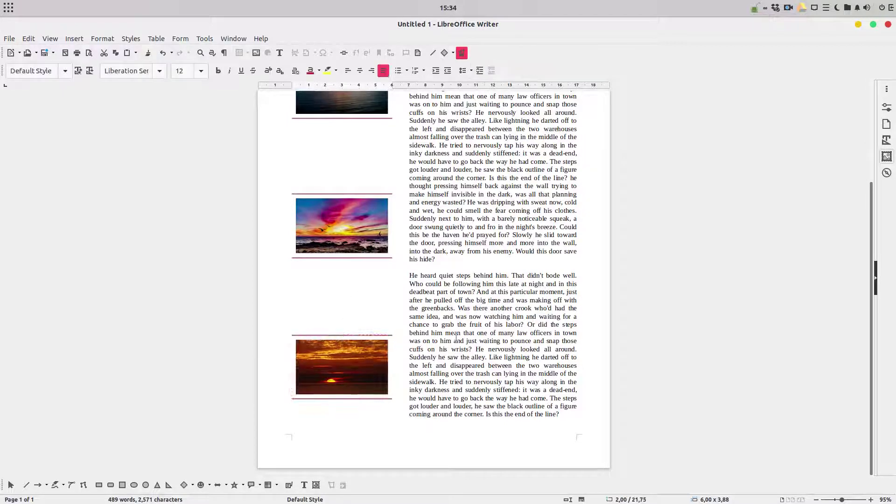
Step: Select the top, middle and bottom photos to compare their sizes, then deselect
scroll(470, 295, "up", 5)
scroll(470, 295, "down", 3)
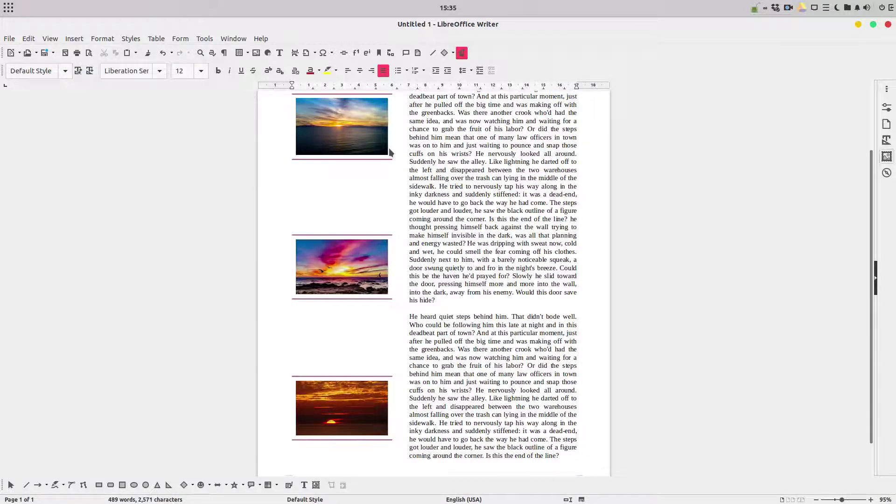
left_click(356, 145)
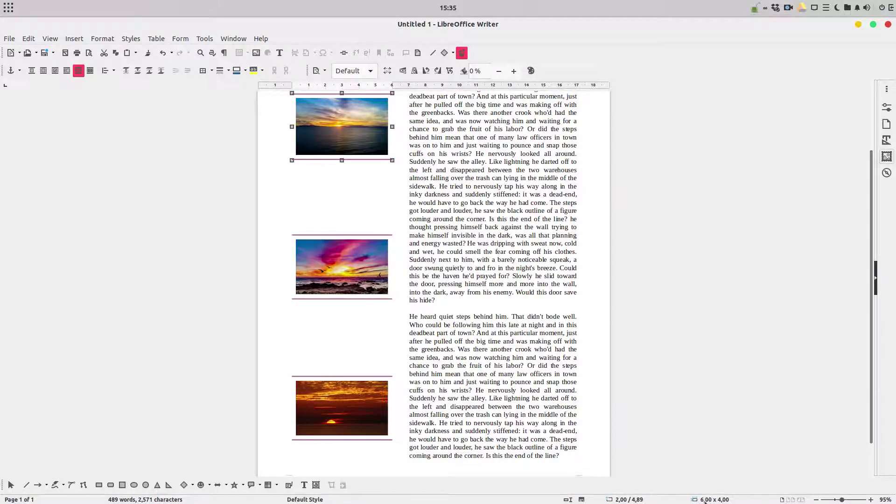
left_click(338, 282)
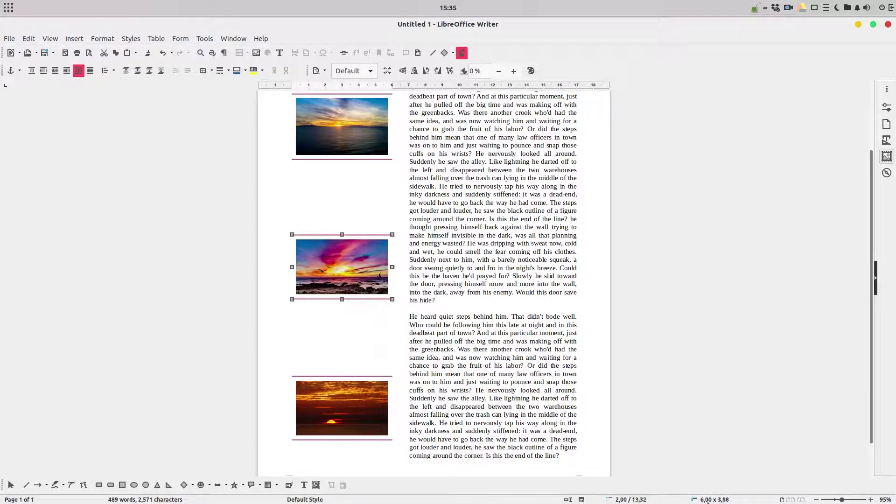
left_click(359, 405)
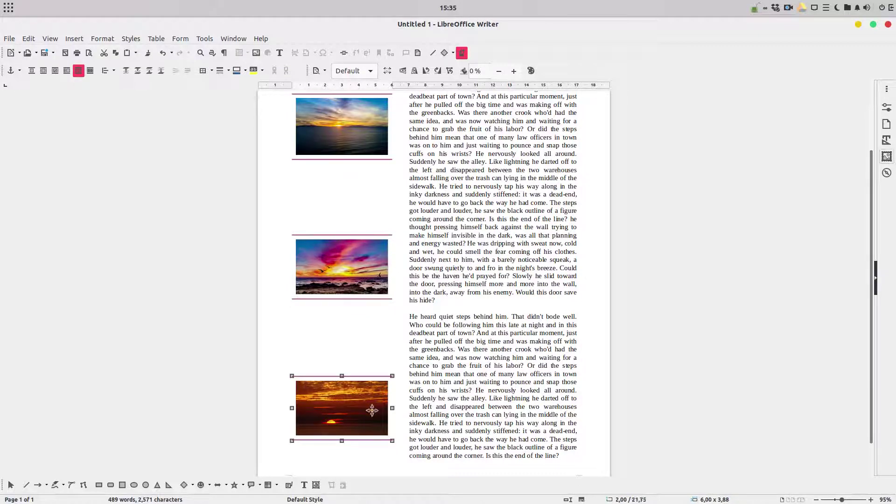
left_click(360, 272)
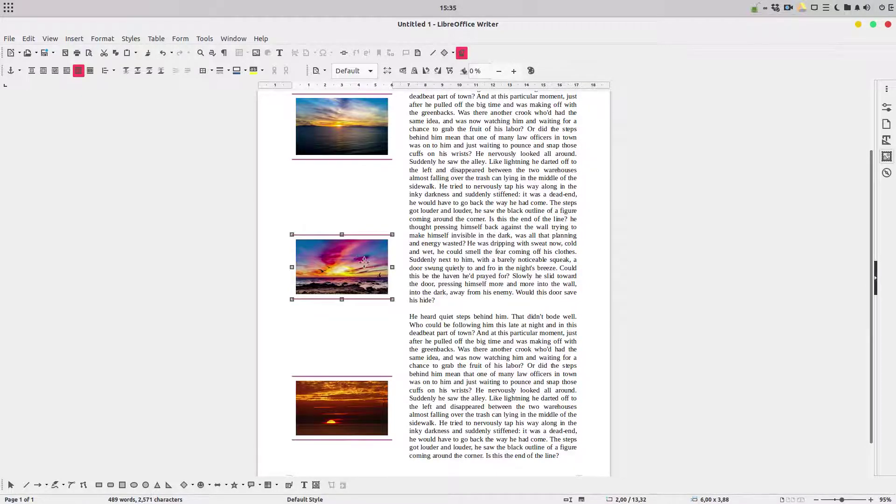
scroll(363, 262, "up", 3)
left_click(473, 224)
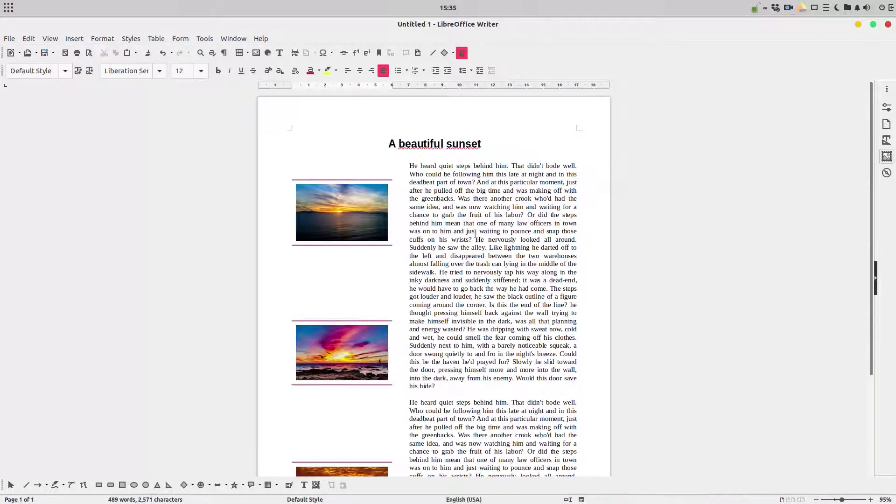
key("ctrl+shift+o")
scroll(293, 216, "up", 2)
scroll(293, 216, "up", 3)
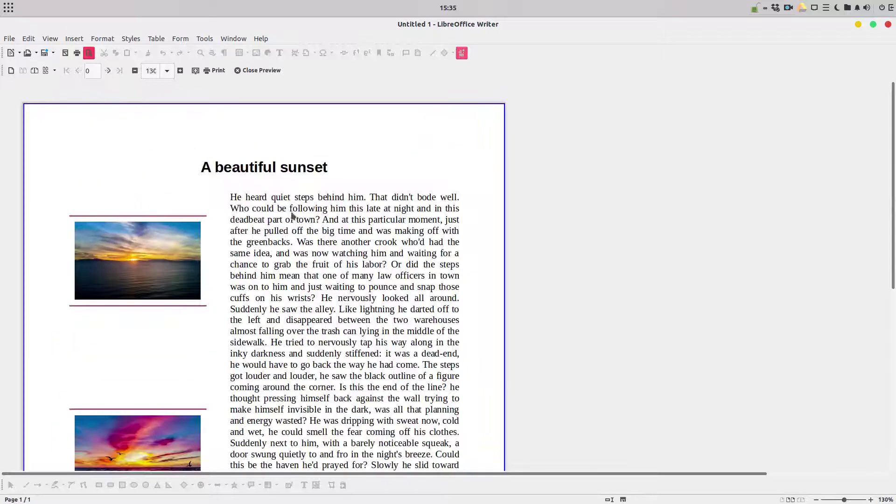
scroll(237, 228, "down", 5)
scroll(275, 247, "up", 3)
scroll(302, 260, "up", 3)
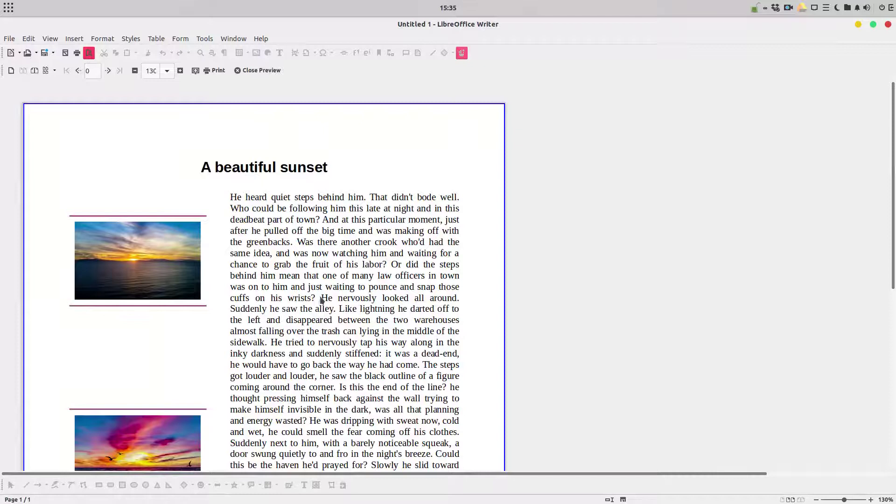
scroll(326, 296, "down", 5)
scroll(380, 300, "up", 5)
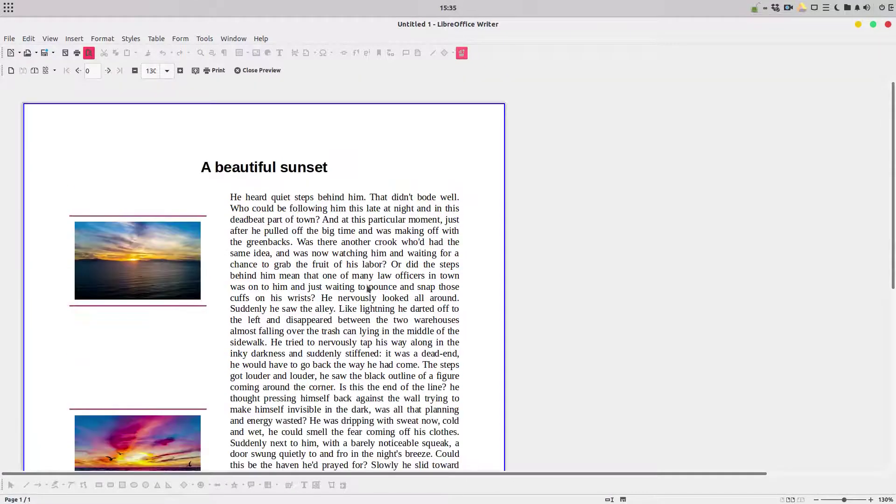
left_click(268, 72)
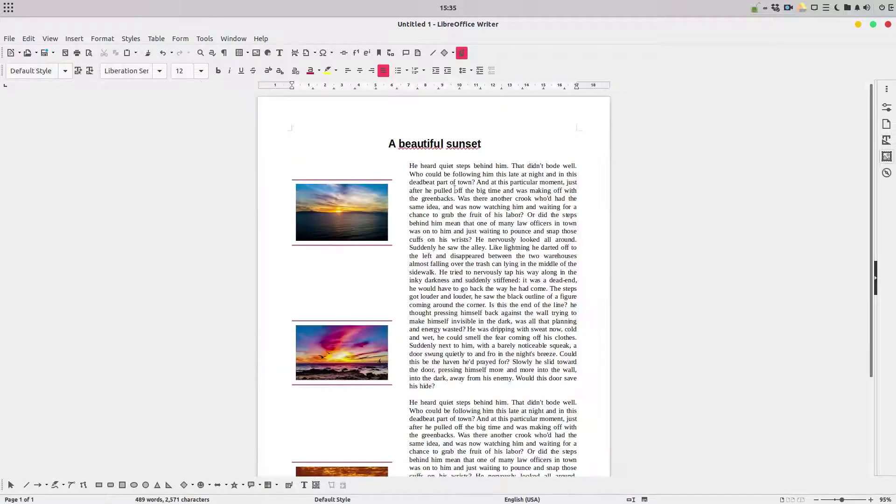
Step: Open Help > About LibreOffice to show version 6.4.3.2
scroll(486, 188, "down", 5)
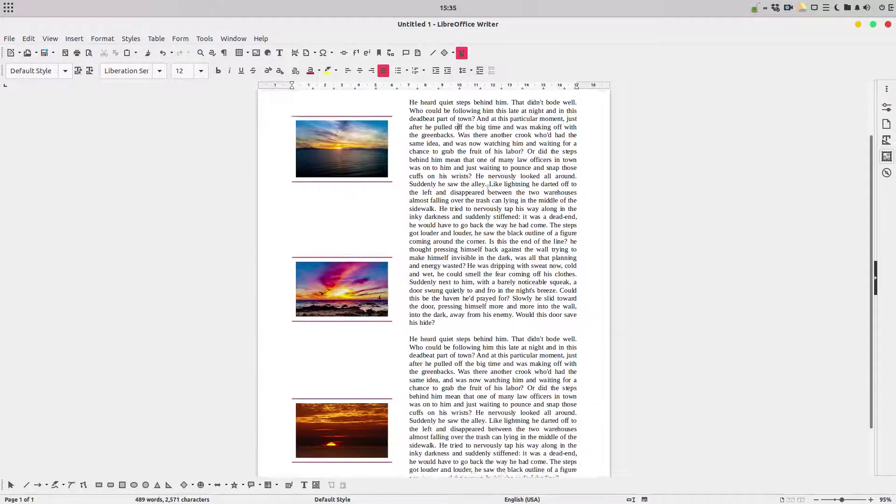
scroll(488, 189, "up", 5)
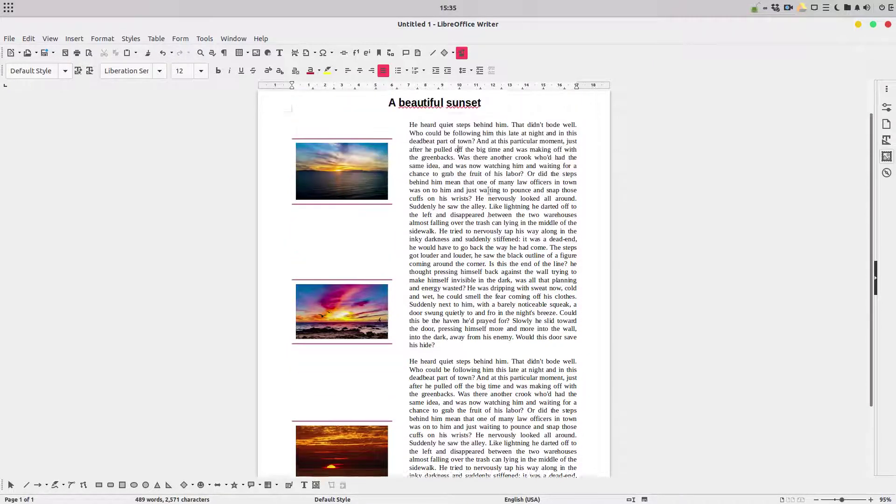
scroll(488, 190, "up", 1)
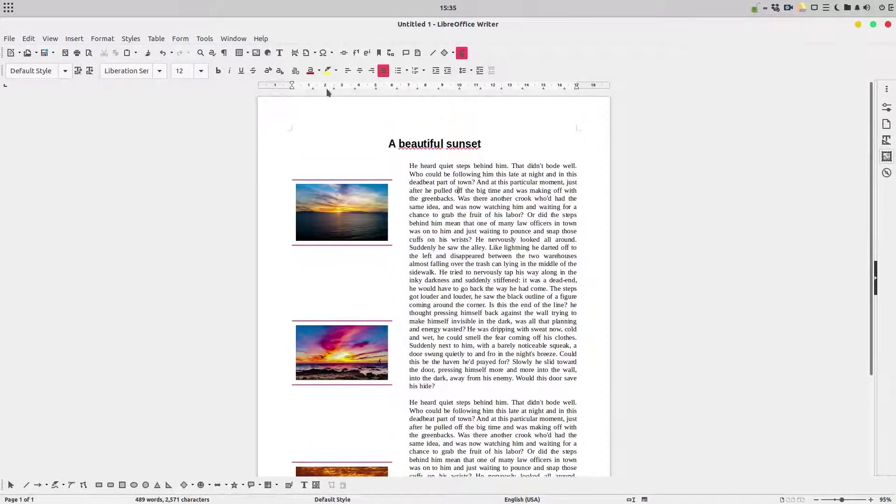
left_click(260, 39)
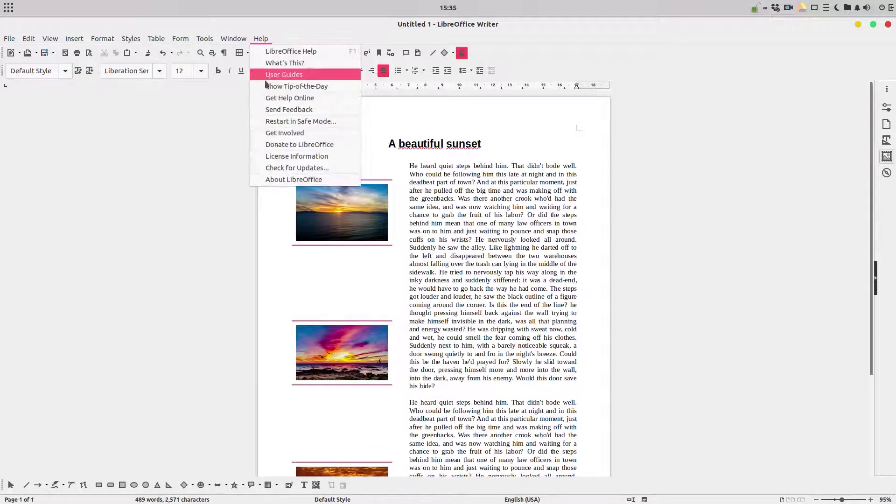
left_click(283, 180)
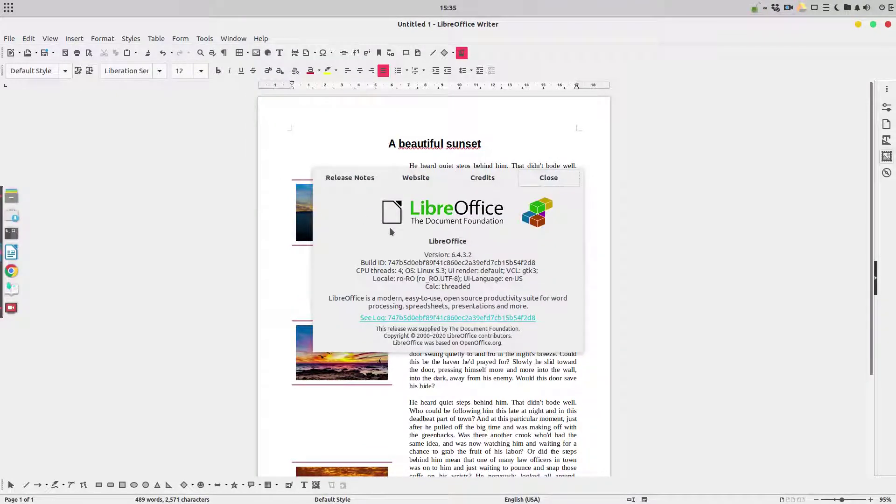